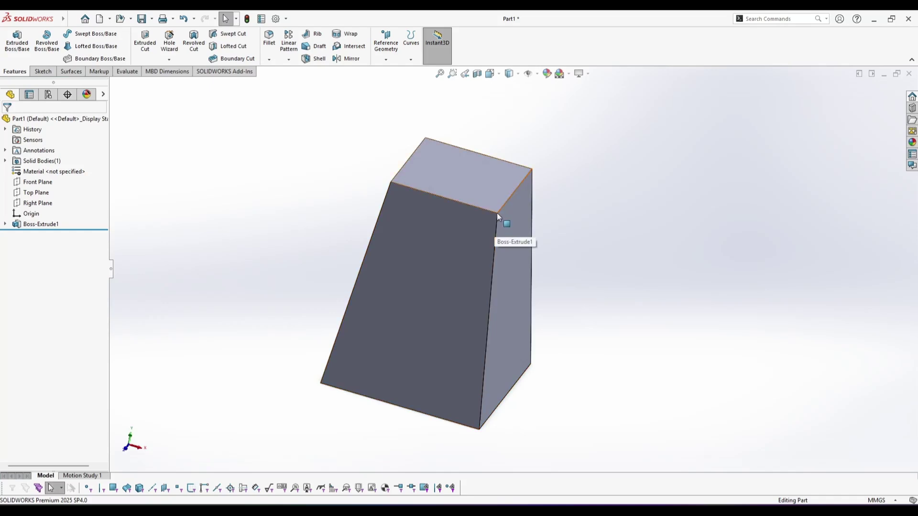
- Start a vertex chamfer on the front corner of the tapered block's top face
left_click(497, 213)
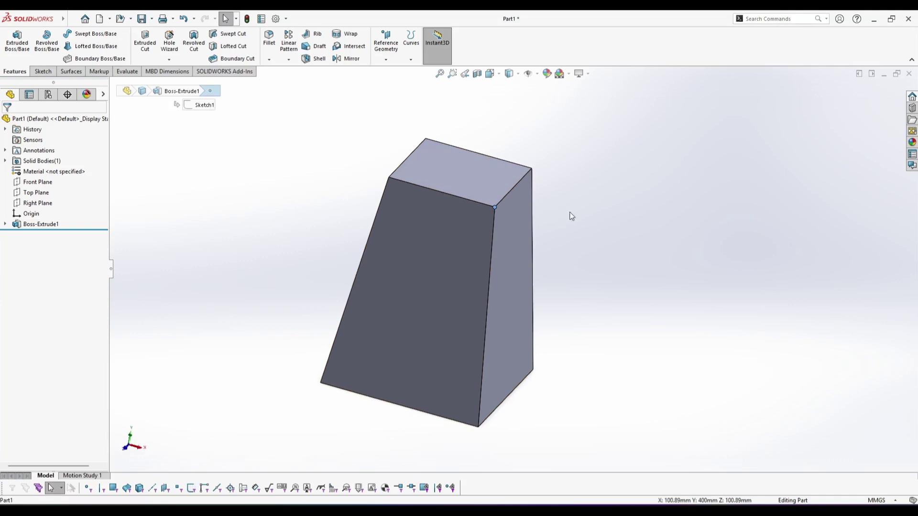
left_click(272, 61)
left_click(282, 82)
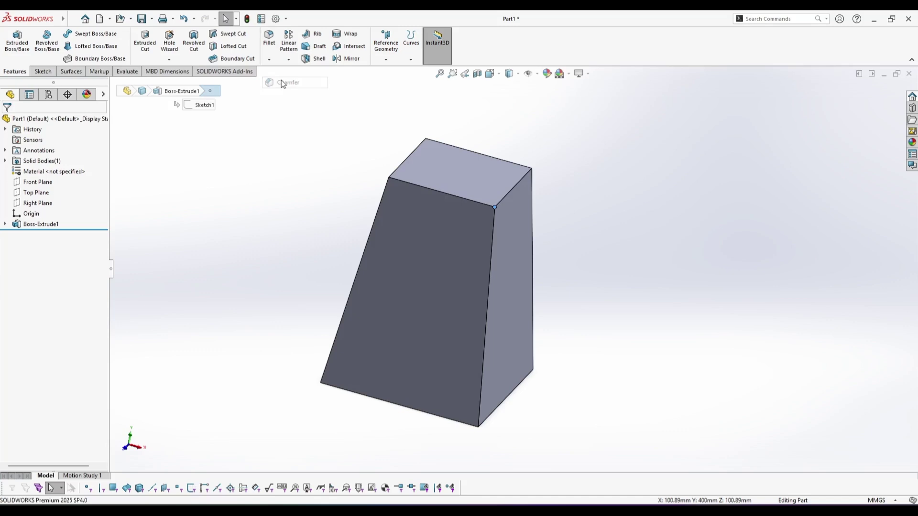
middle_click_drag(563, 236, 528, 230)
scroll(494, 182, "down", 3)
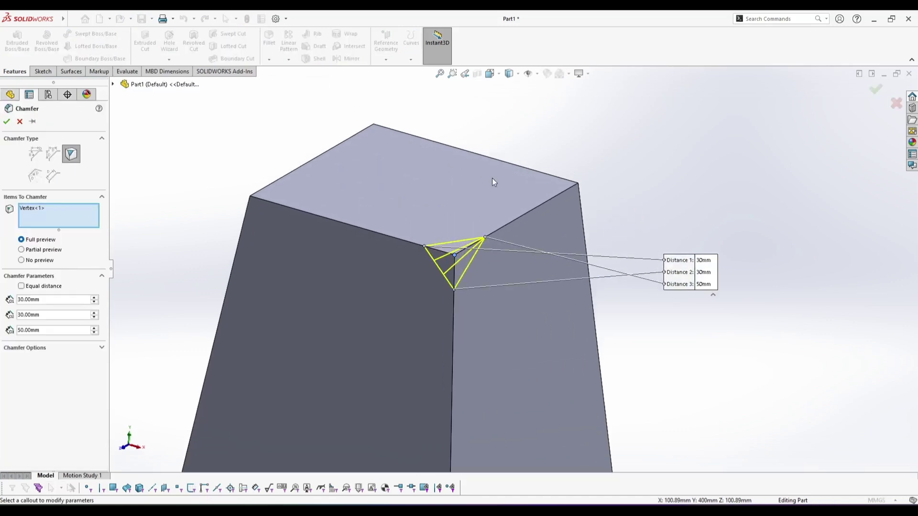
- Set the vertex chamfer's three distances to 50 mm, 40 mm and 80 mm
left_click(713, 259)
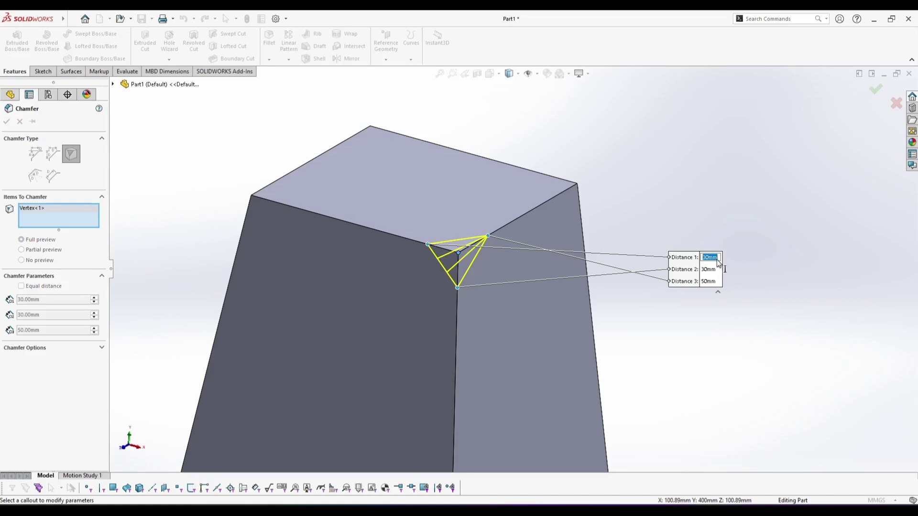
type("50")
key("Return")
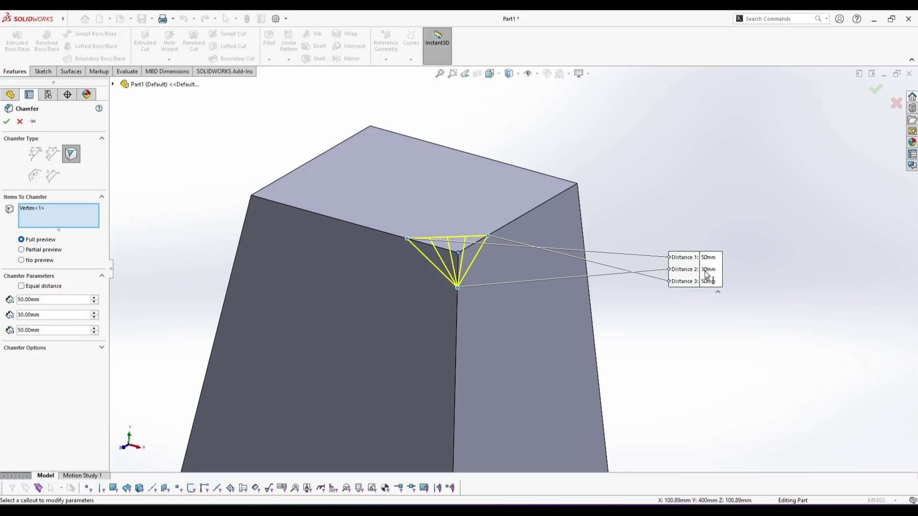
left_click(712, 269)
type("40")
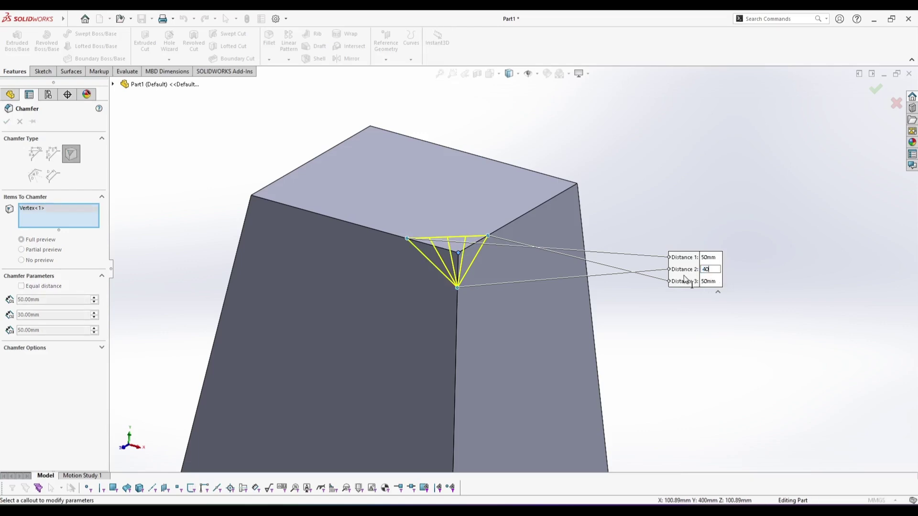
key("Return")
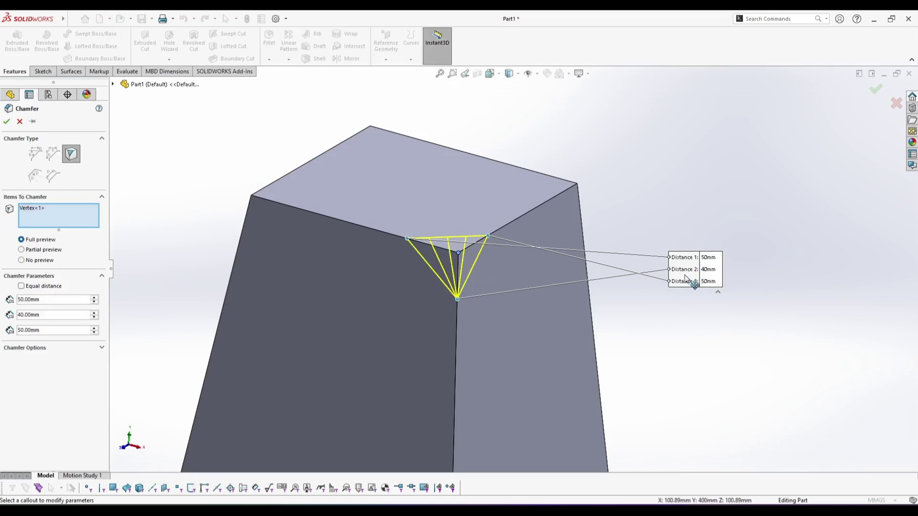
left_click(711, 270)
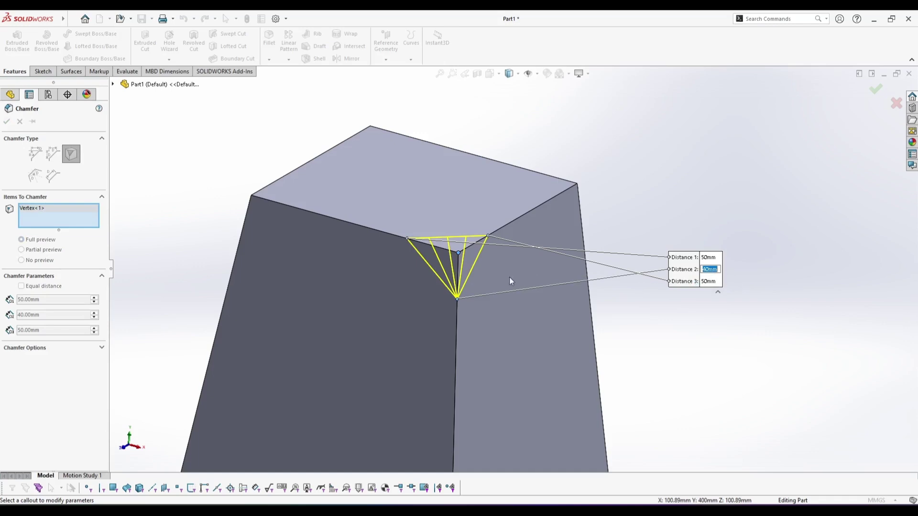
left_click(711, 282)
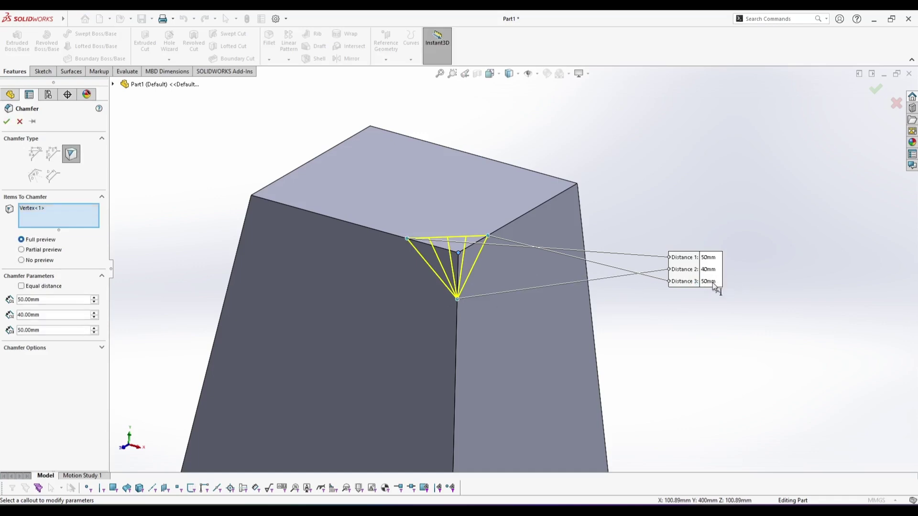
type("80")
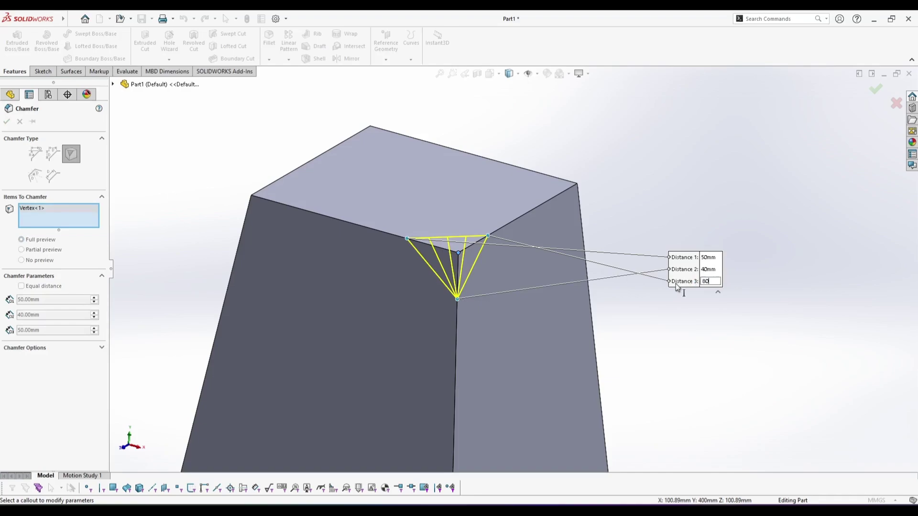
key("Return")
scroll(550, 282, "down", 3)
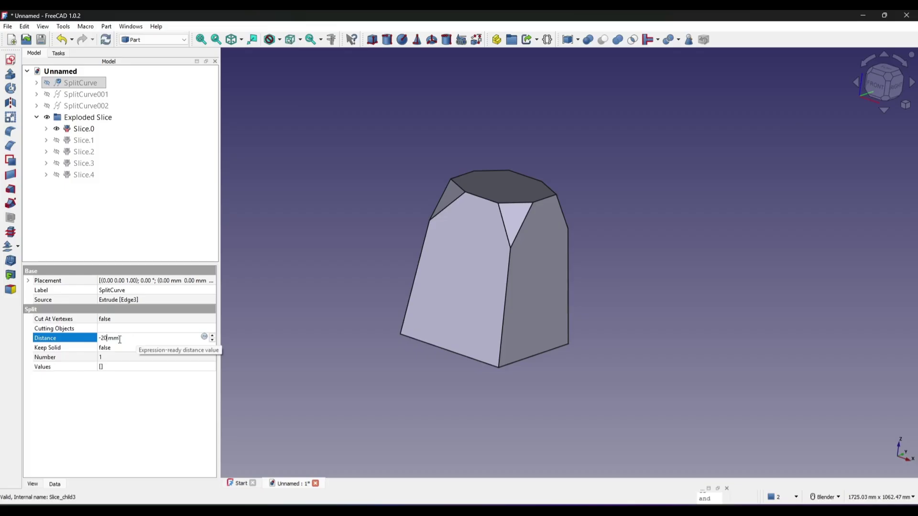
- In the FreeCAD model, set the split distance of SplitCurve001 to 50 mm
scroll(143, 341, "down", 2)
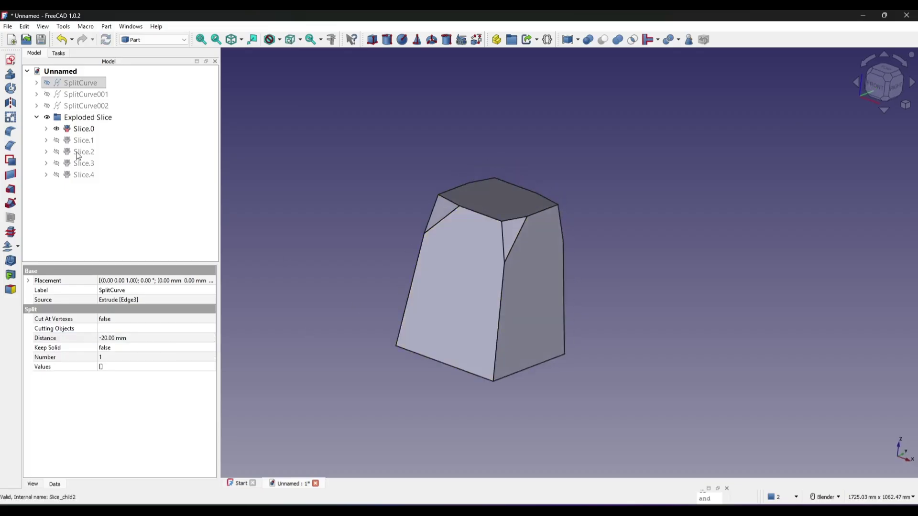
left_click(86, 94)
left_click(145, 338)
type("-100")
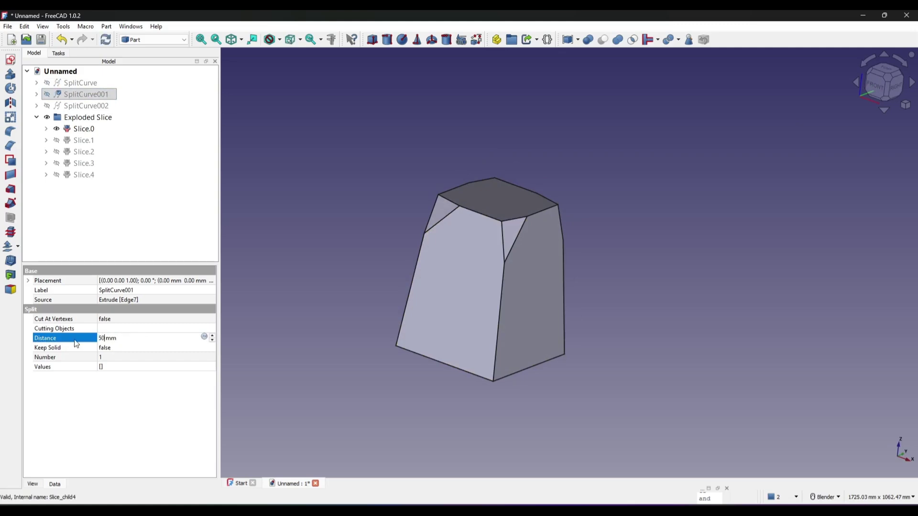
key("Return")
- Set the split distance of SplitCurve002 to -50 mm and view the updated corner cuts
left_click(86, 105)
left_click(128, 338)
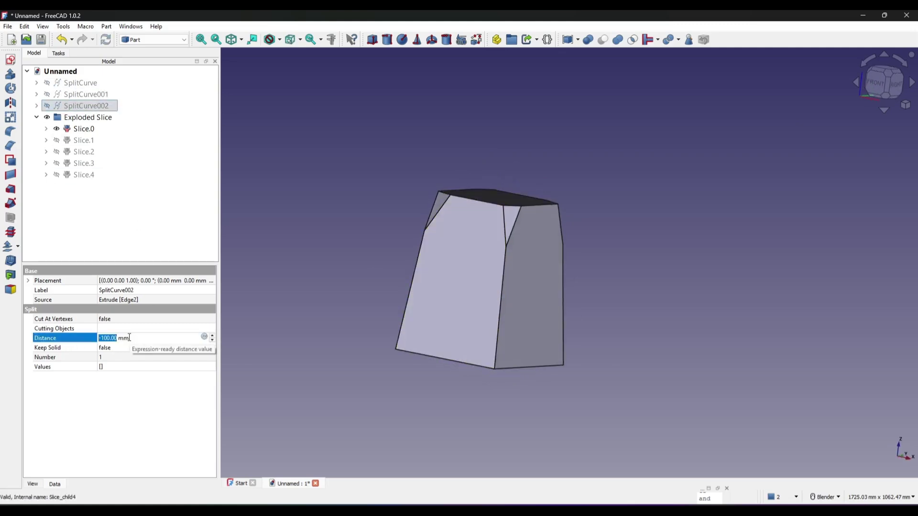
type("-50")
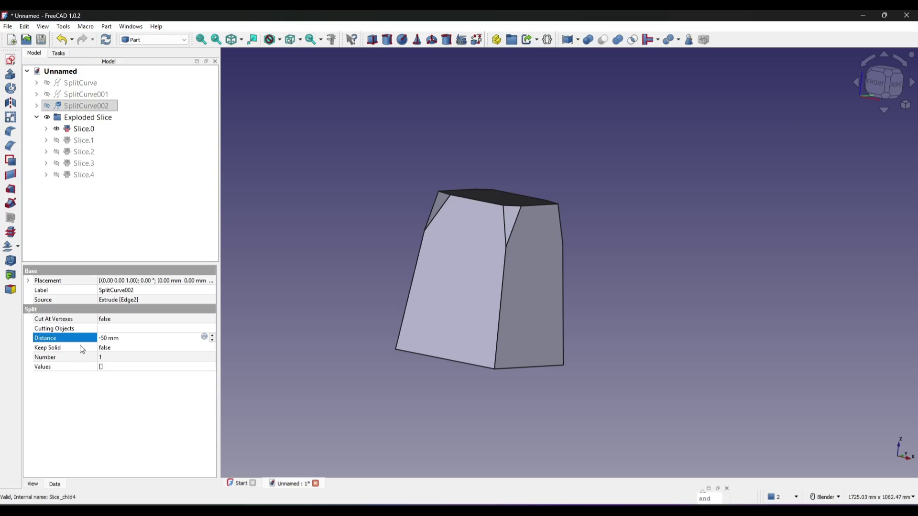
key("Return")
middle_click_drag(371, 270, 567, 259)
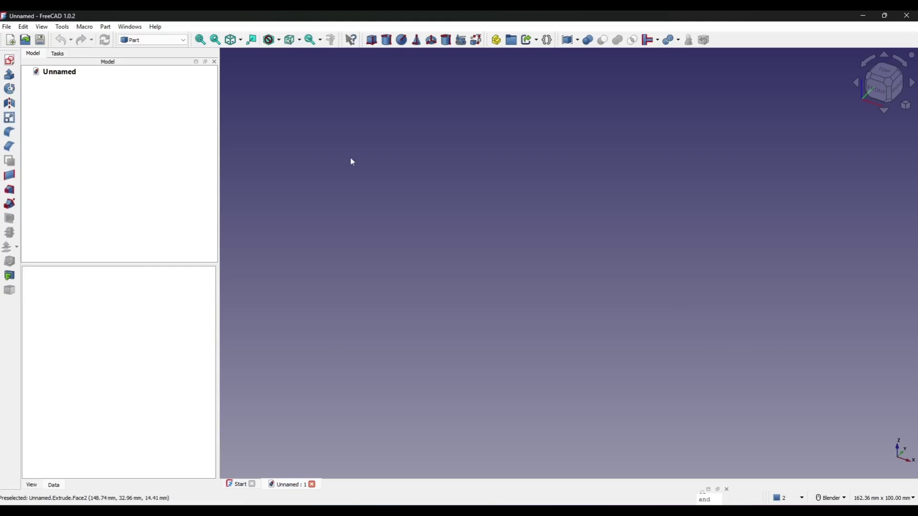
- Create a sketch on the XY plane and draw a rectangle about 52 × 46 mm centred on the origin
left_click(10, 61)
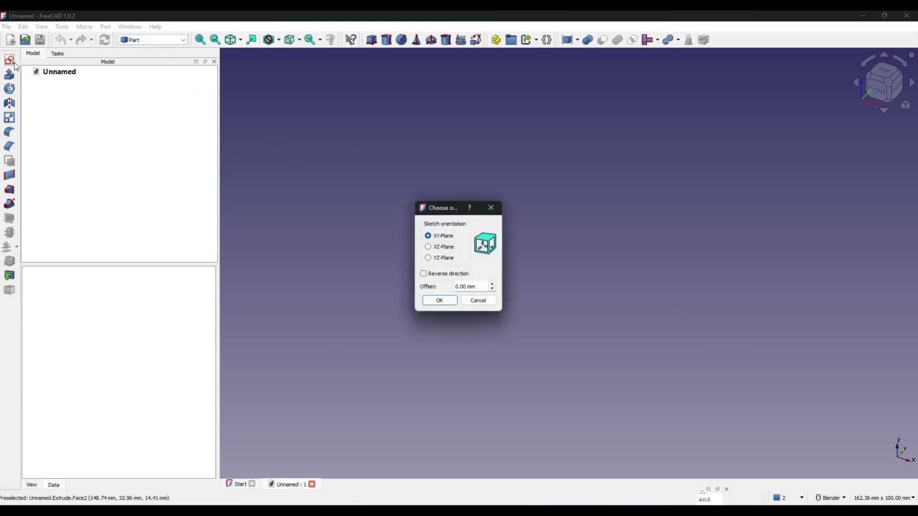
left_click(442, 299)
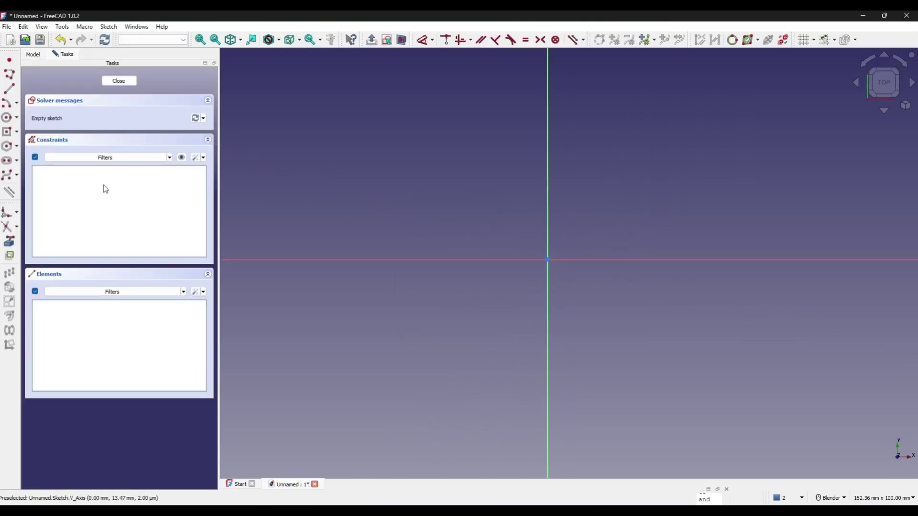
left_click(17, 132)
left_click(55, 142)
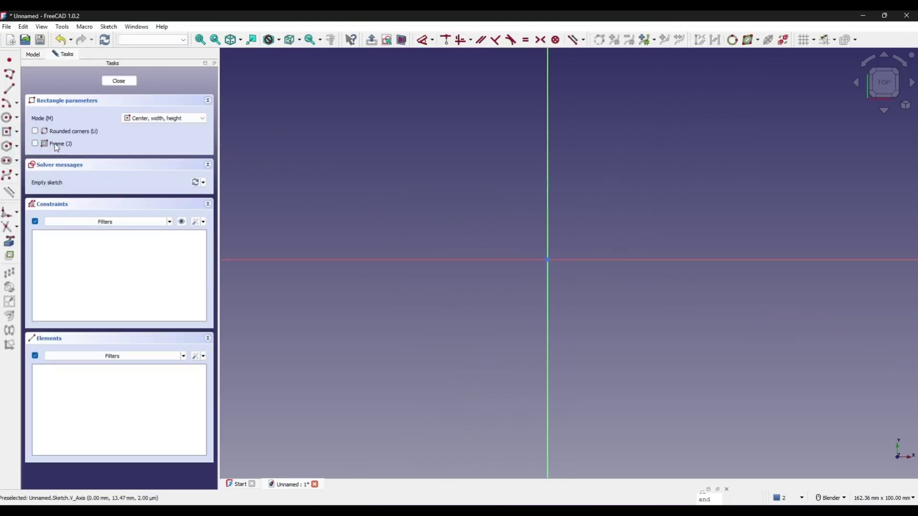
left_click(547, 261)
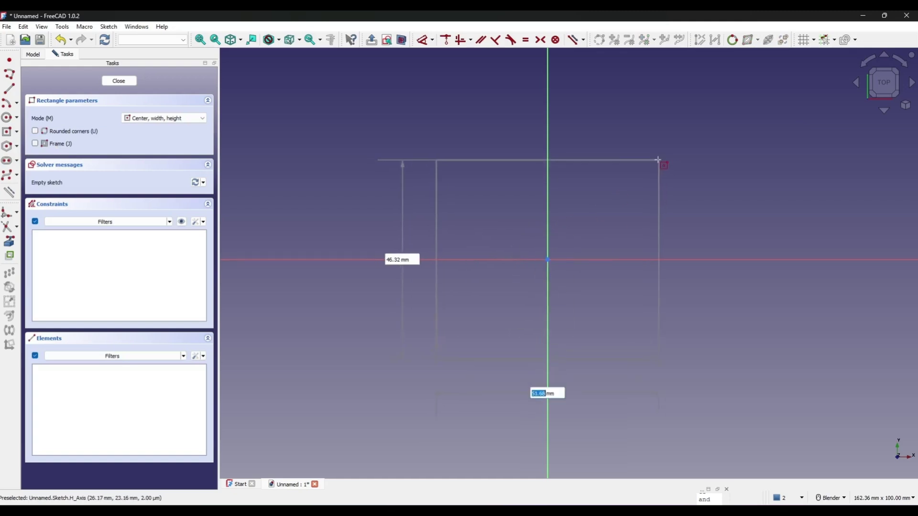
left_click(659, 158)
scroll(709, 172, "down", 2)
scroll(663, 222, "up", 1)
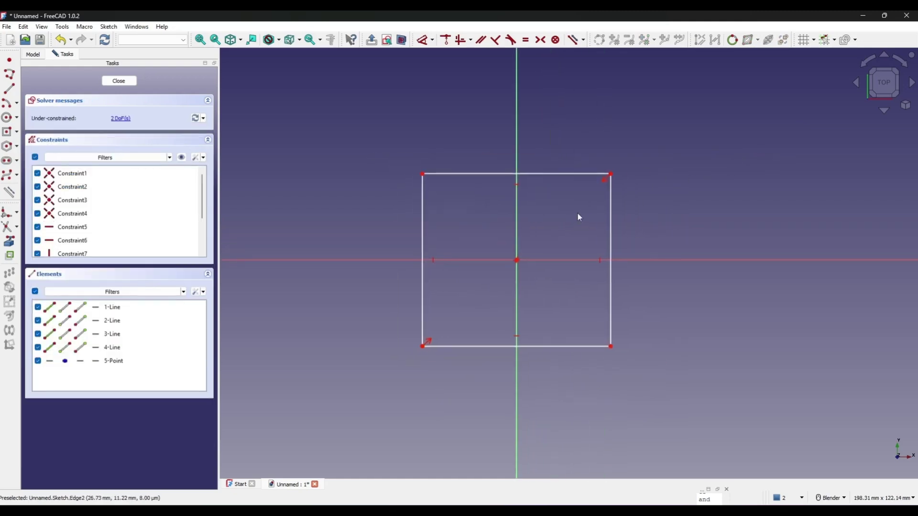
- Constrain the rectangle's upper horizontal side and right vertical side to equal length
left_click(567, 173)
left_click(612, 228)
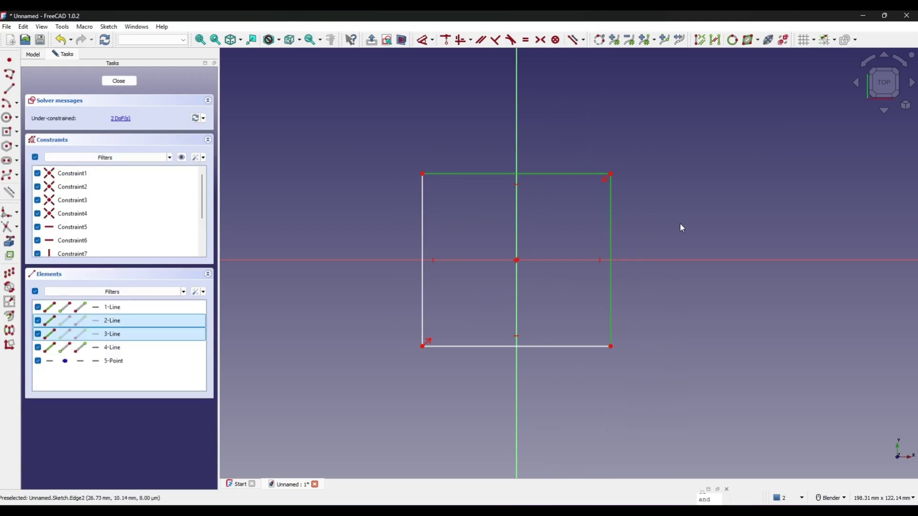
key("e")
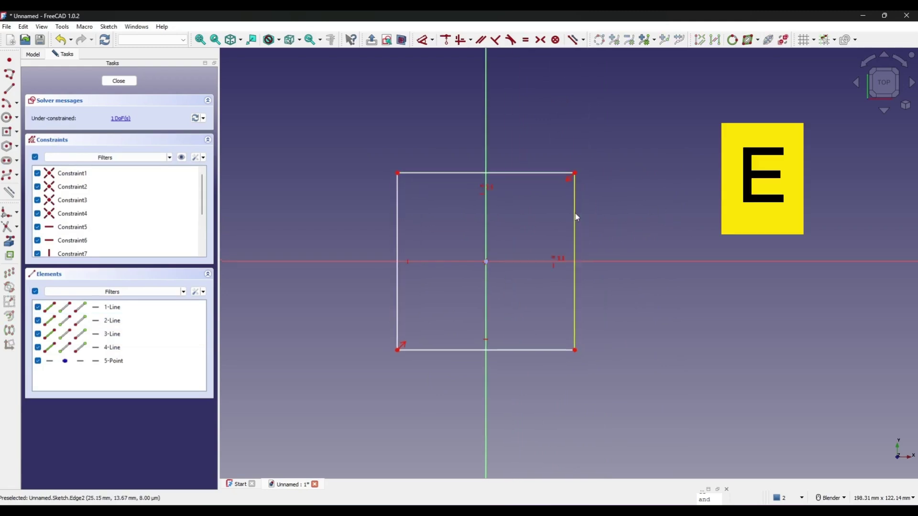
- Dimension the square's upper side with a length of 300 mm
left_click(531, 177)
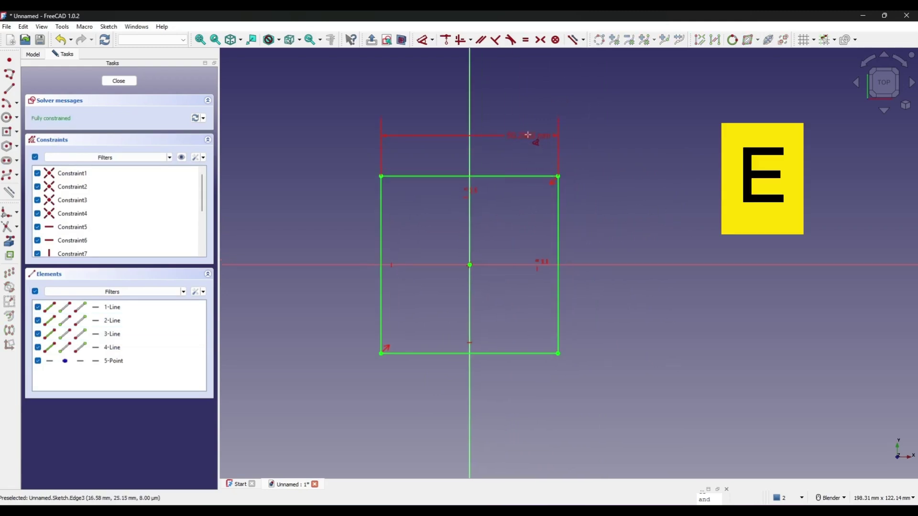
left_click(532, 135)
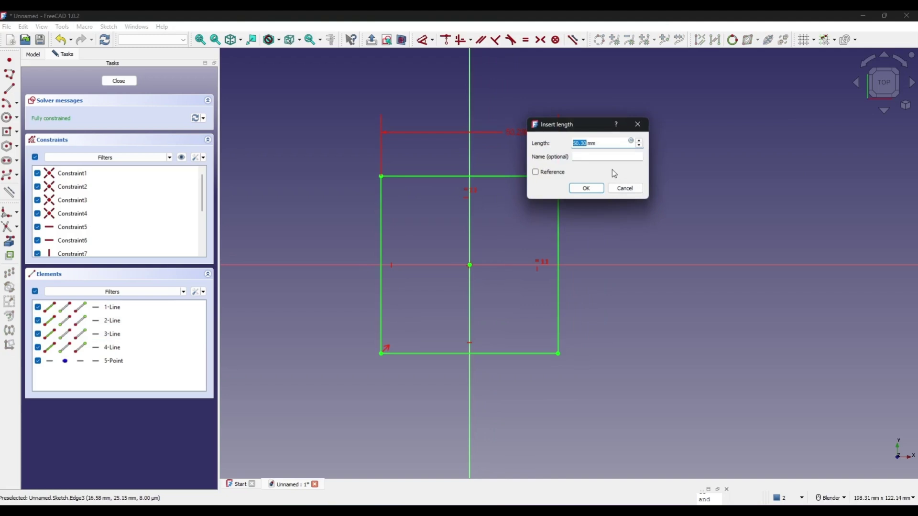
type("300")
key("Return")
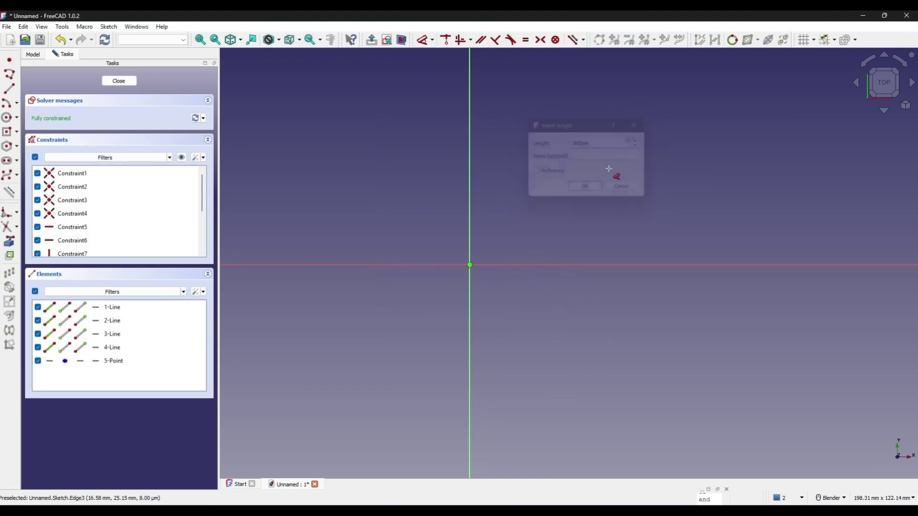
scroll(572, 191, "down", 10)
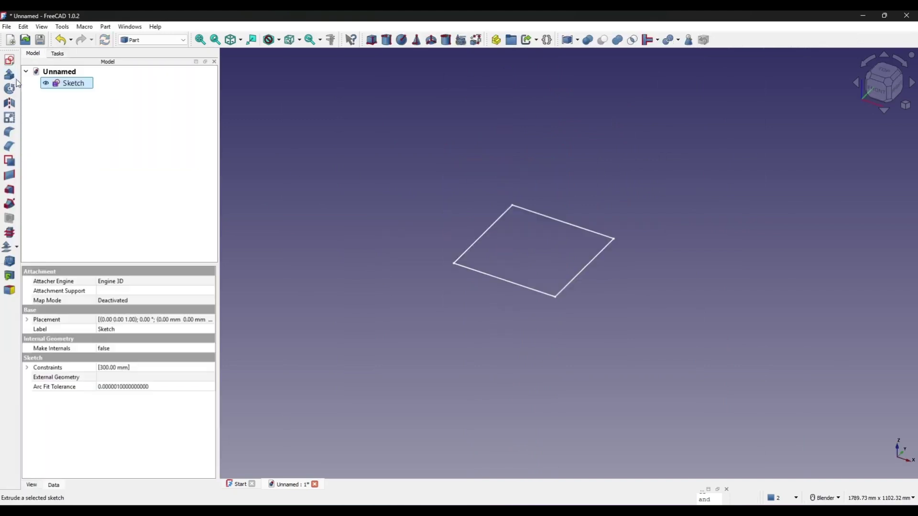
- Extrude the square sketch 400 mm along its normal as a solid with a negative taper angle along the extrusion
left_click(9, 75)
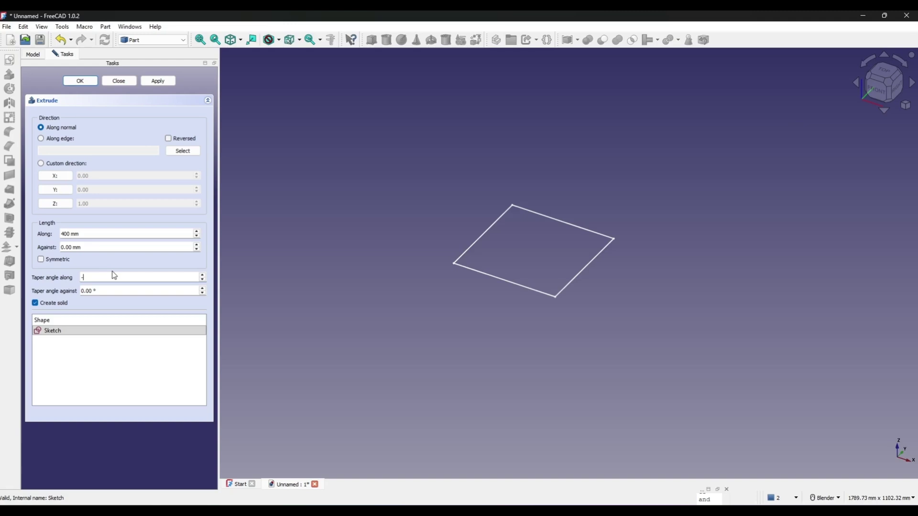
mouse_move(607, 271)
middle_mouse_down()
mouse_move(582, 201)
mouse_move(598, 226)
mouse_move(581, 237)
middle_mouse_up()
left_click(80, 80)
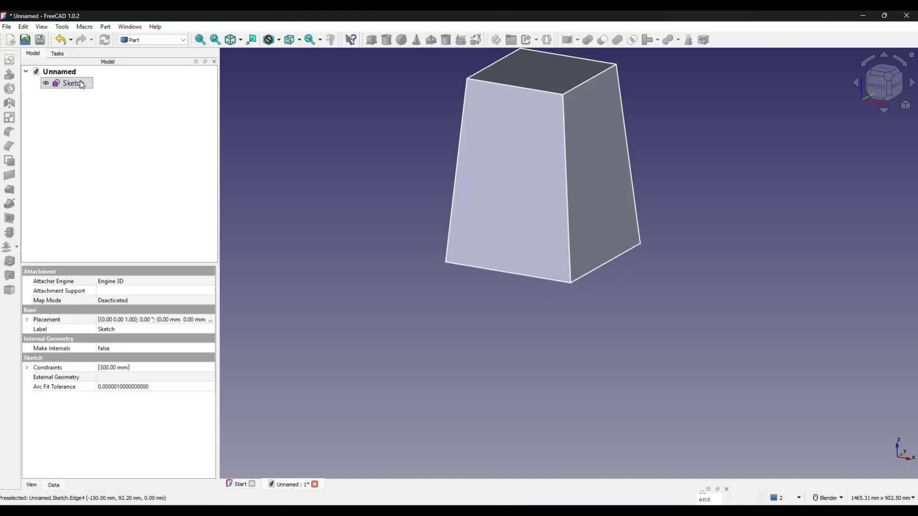
scroll(555, 225, "down", 2)
middle_click_drag(584, 259, 695, 296)
scroll(722, 320, "up", 4)
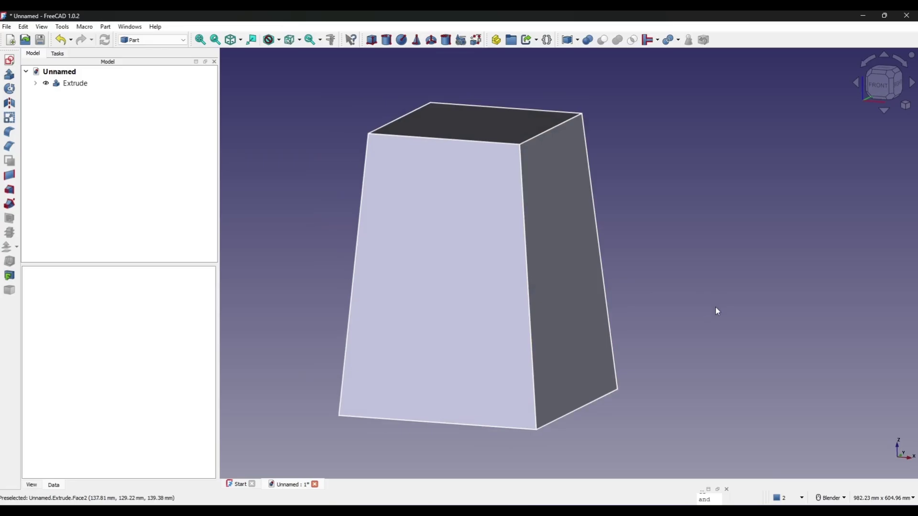
- Mark the distances 30, 40 and 50 along the block's top front corner edges on a screen capture, and discard the capture
key("Print")
left_click_drag(296, 57, 756, 367)
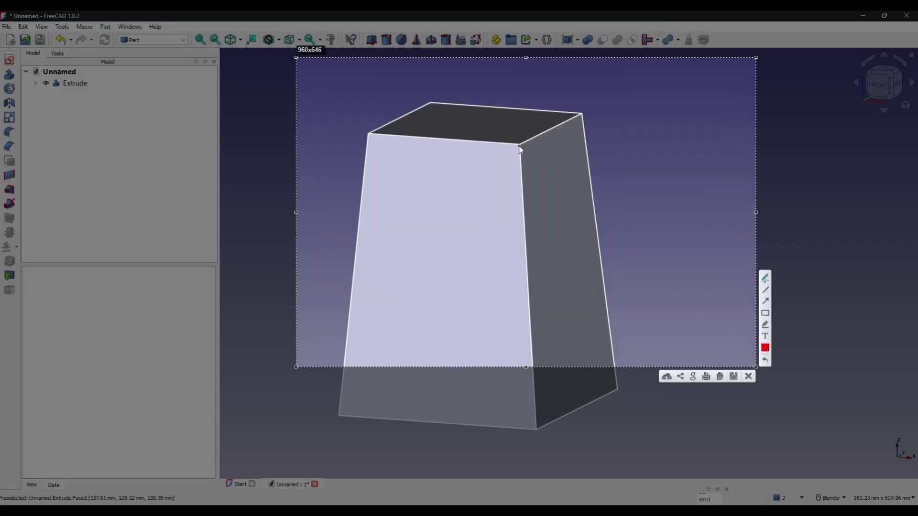
mouse_move(519, 146)
left_mouse_down()
mouse_move(477, 144)
mouse_move(484, 128)
mouse_move(482, 139)
mouse_move(502, 129)
mouse_move(535, 139)
mouse_move(562, 127)
mouse_move(536, 122)
mouse_move(544, 110)
mouse_move(540, 129)
mouse_move(558, 122)
mouse_move(559, 111)
mouse_move(522, 154)
left_mouse_up()
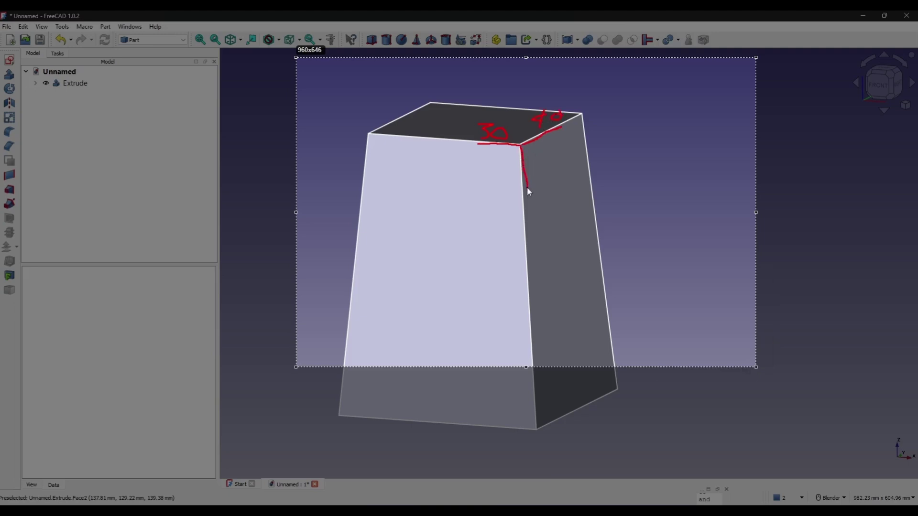
left_click_drag(525, 212, 525, 210)
left_click_drag(534, 168, 532, 184)
left_click_drag(533, 166, 574, 172)
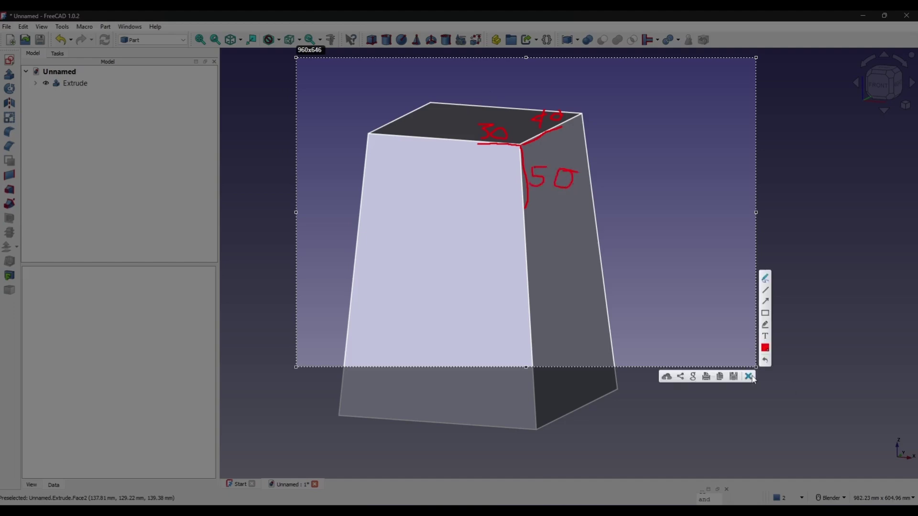
key("Escape")
- Switch to the Curves workbench with the tapered block's top front corner in view
scroll(693, 283, "down", 2)
middle_click_drag(695, 287, 656, 219)
left_click(153, 39)
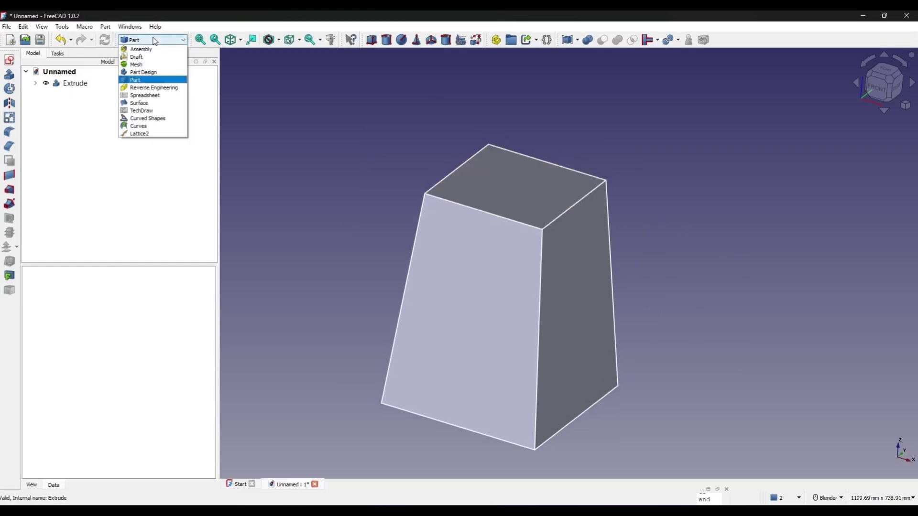
left_click(161, 127)
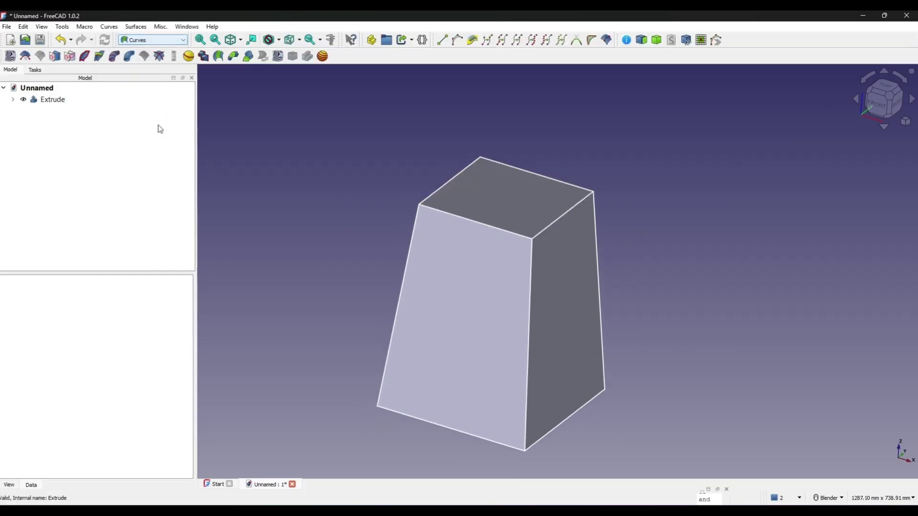
left_click(62, 27)
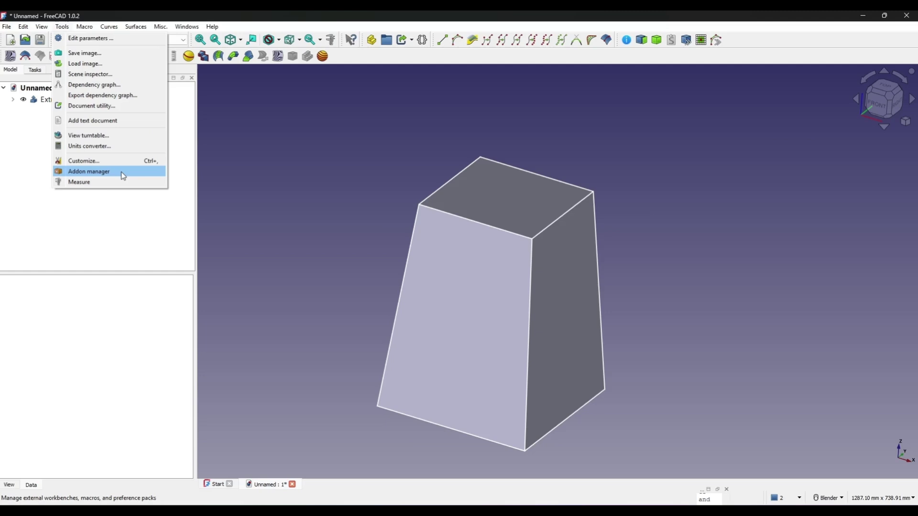
left_click(651, 231)
- Create a separate split curve on each of the three block edges meeting at the top front corner
scroll(644, 217, "up", 4)
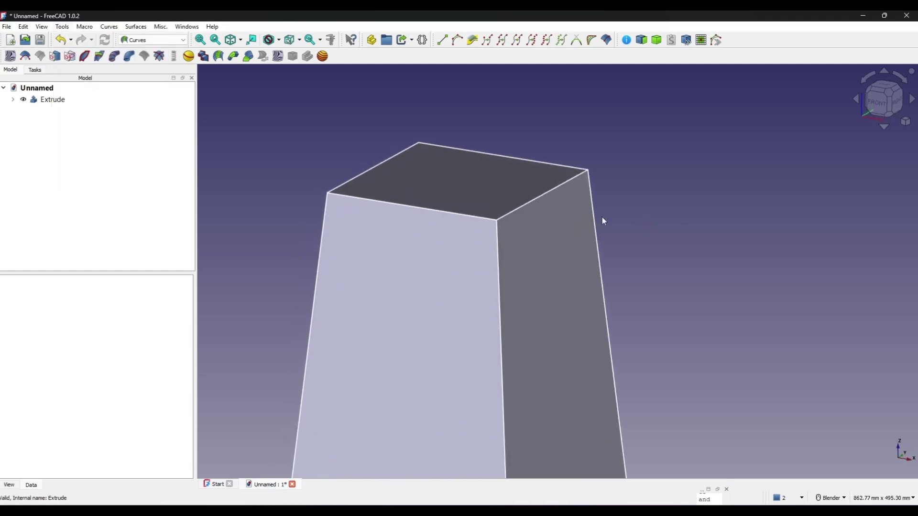
scroll(604, 221, "up", 3)
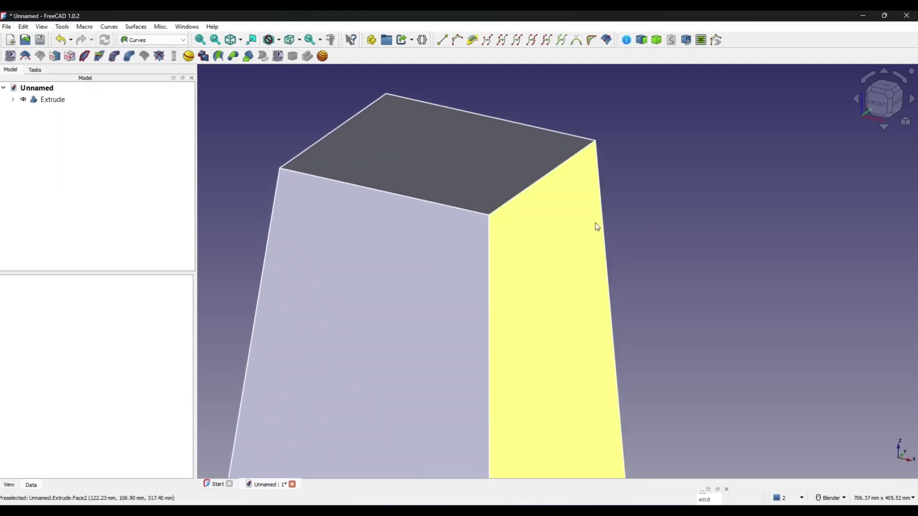
left_click(439, 206)
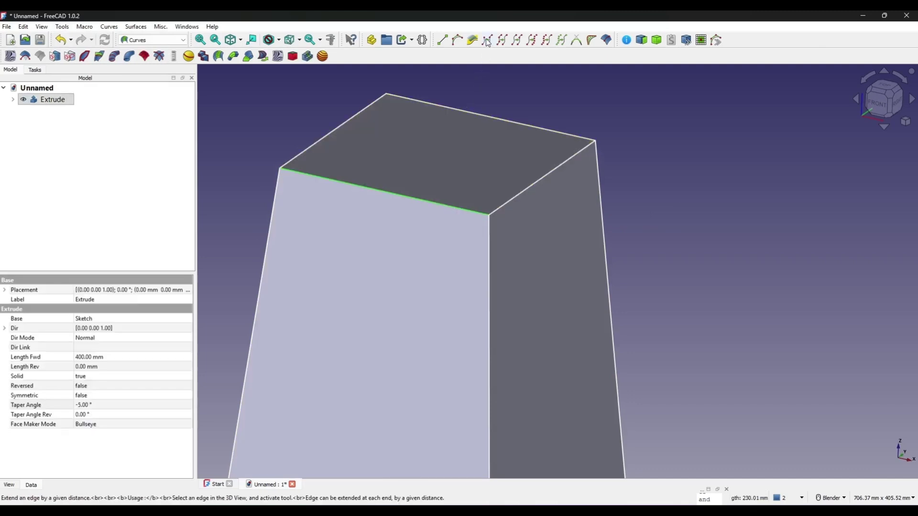
left_click(516, 40)
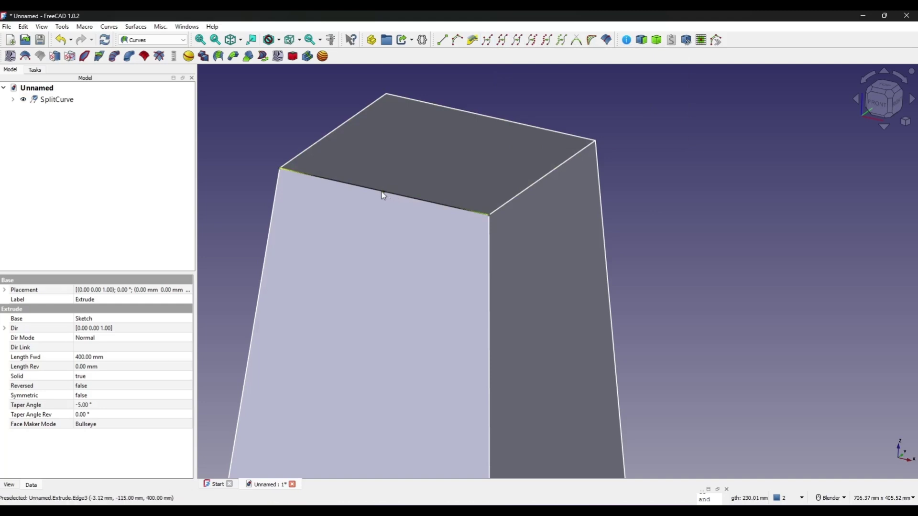
scroll(381, 192, "down", 2)
left_click(505, 202)
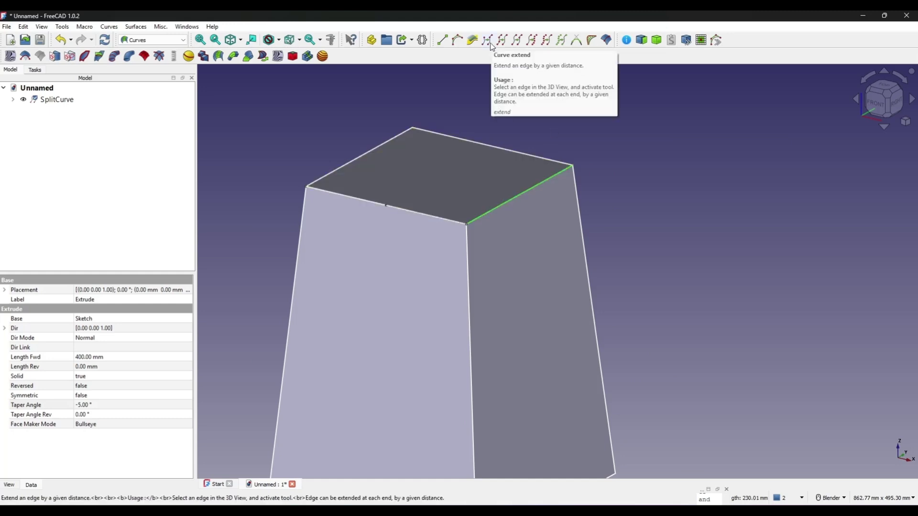
left_click(517, 43)
key("Down")
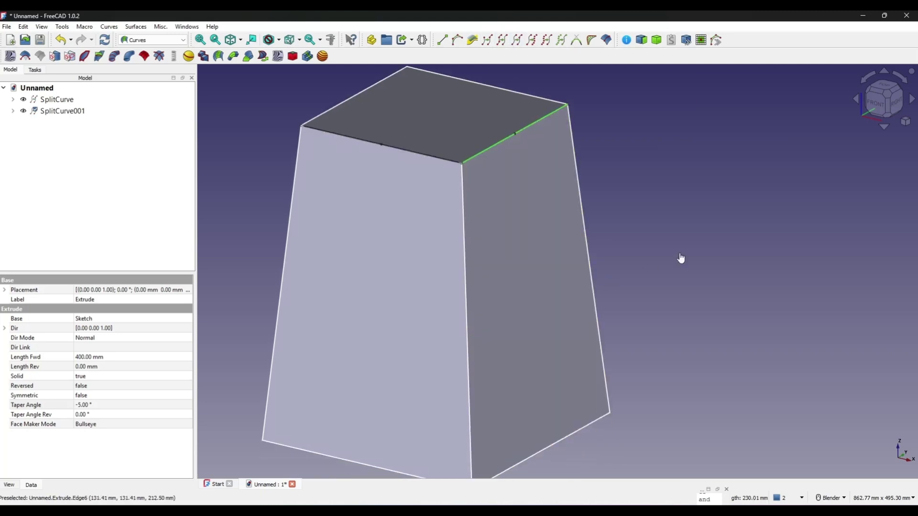
left_click(466, 296)
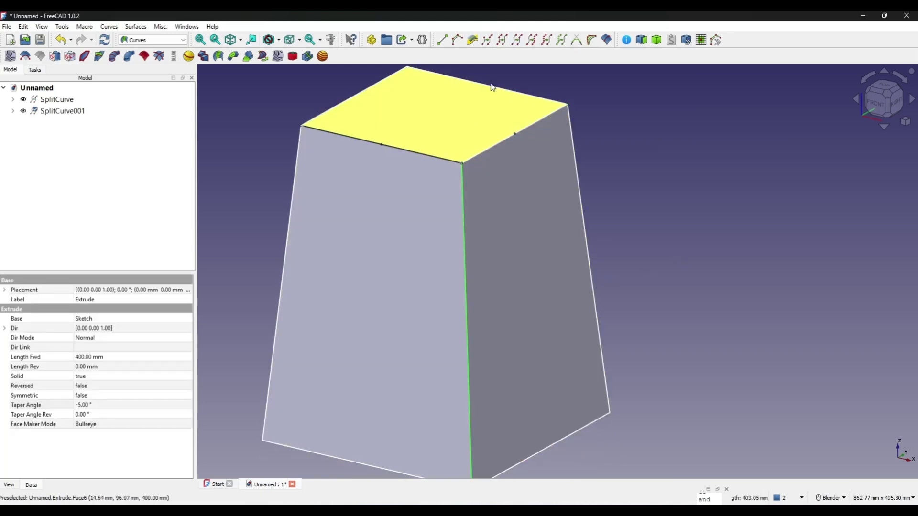
left_click(516, 41)
middle_click_drag(632, 265, 596, 210)
scroll(479, 210, "down", 2)
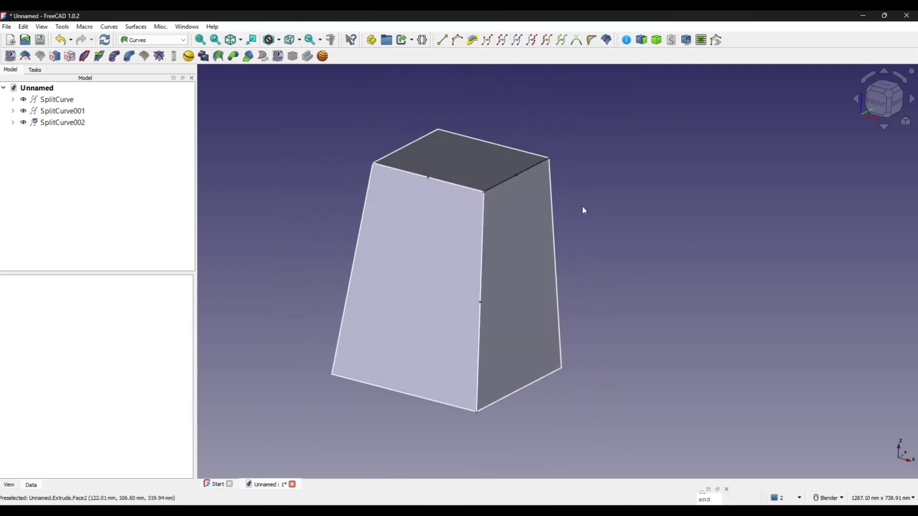
- Set the number property of the front top edge's split curve to 1
left_click(56, 99)
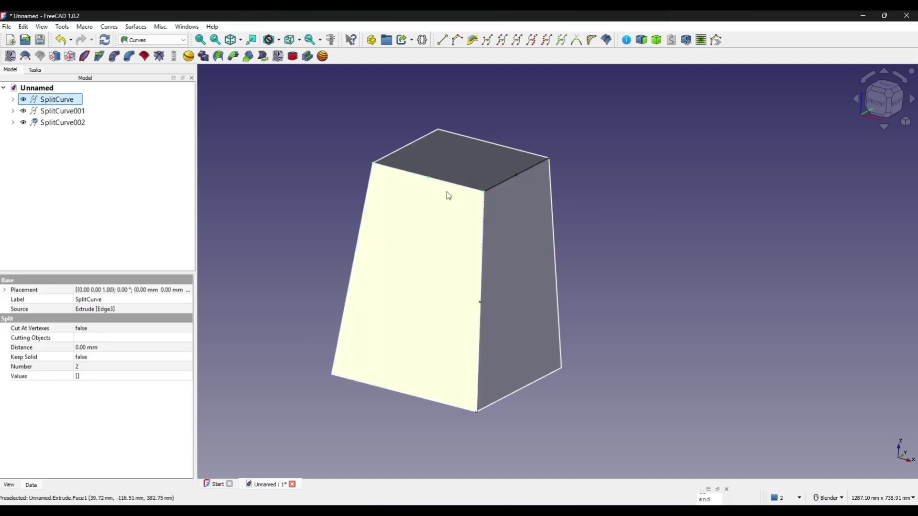
left_click(22, 367)
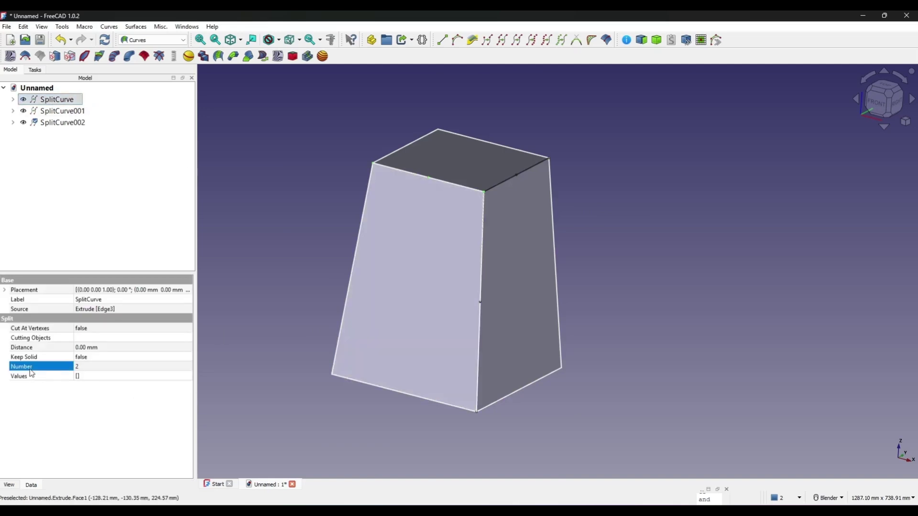
left_click(98, 366)
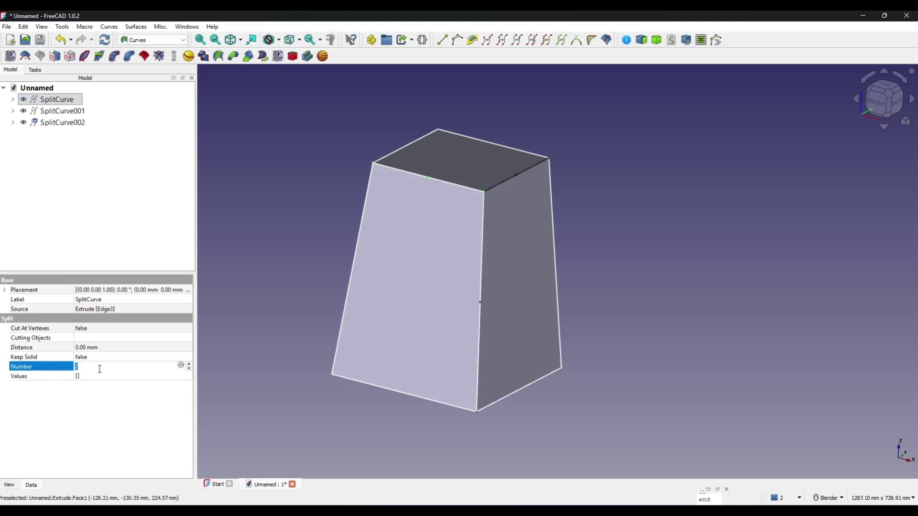
left_click(62, 376)
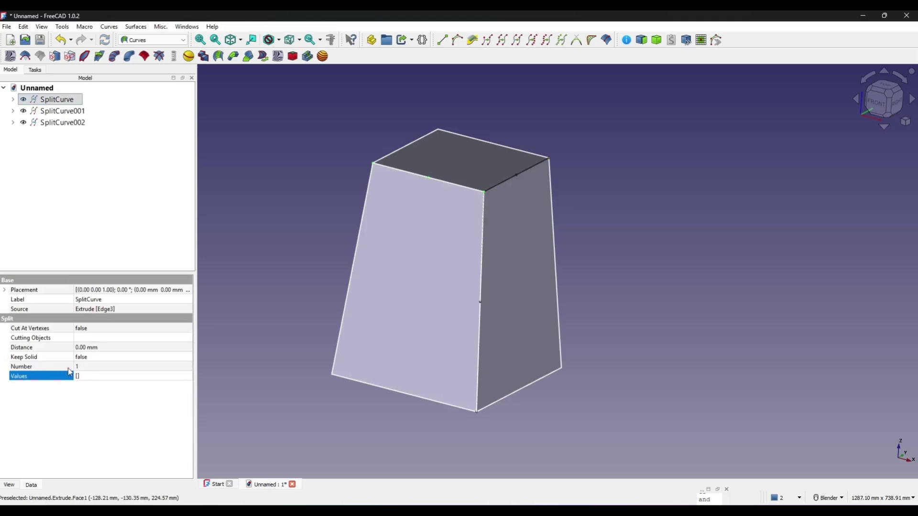
- Set the number to 1 for both the side top edge's and the vertical corner edge's split curves
left_click(63, 112)
left_click(62, 122, "ctrl")
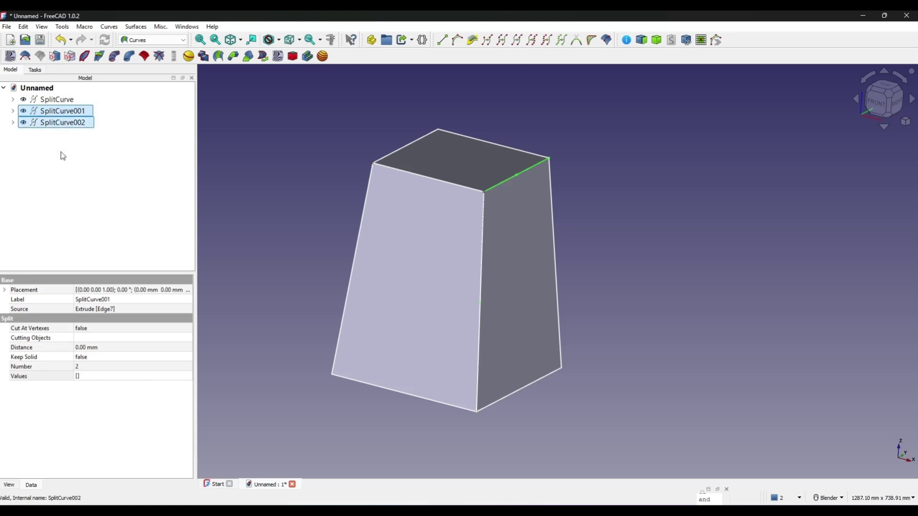
left_click(81, 367)
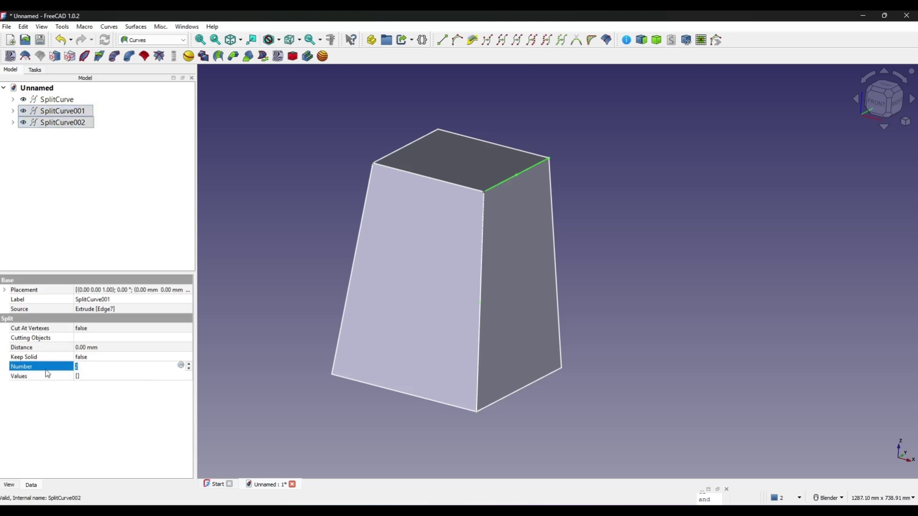
type("1")
key("Return")
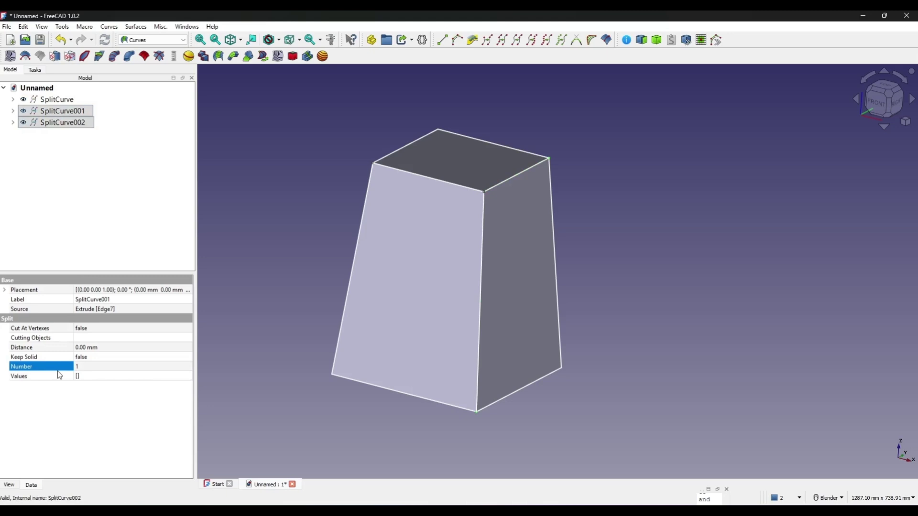
middle_click_drag(524, 225, 653, 194)
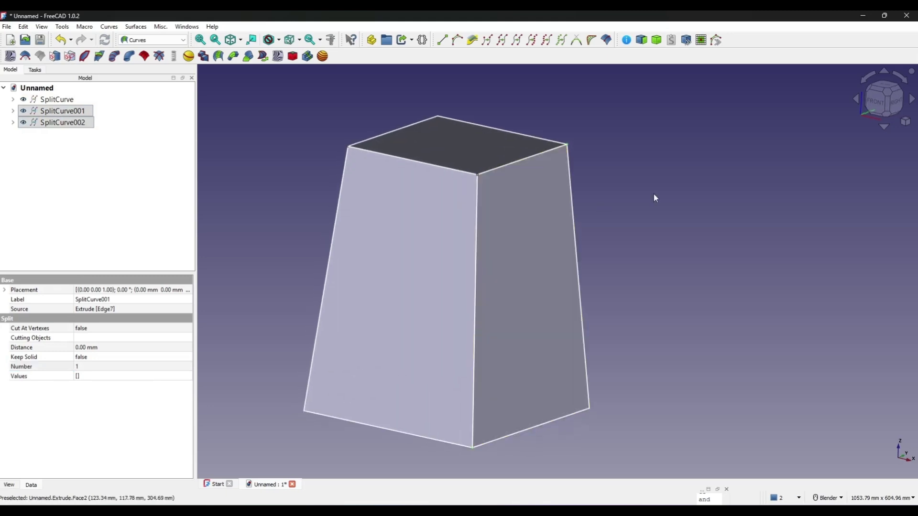
left_click(653, 195)
- Set the distance of the front top edge's split curve to 30 mm and check where the split falls
left_click(57, 99)
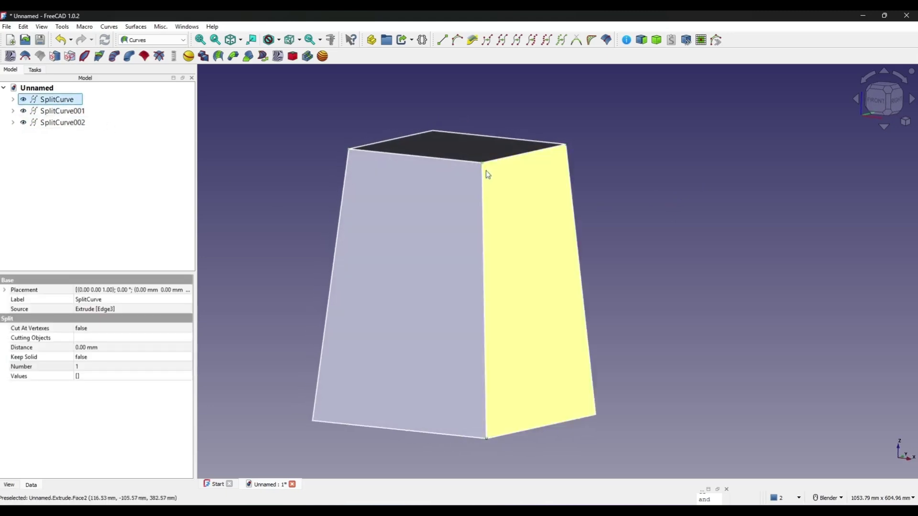
middle_click_drag(521, 236, 521, 239)
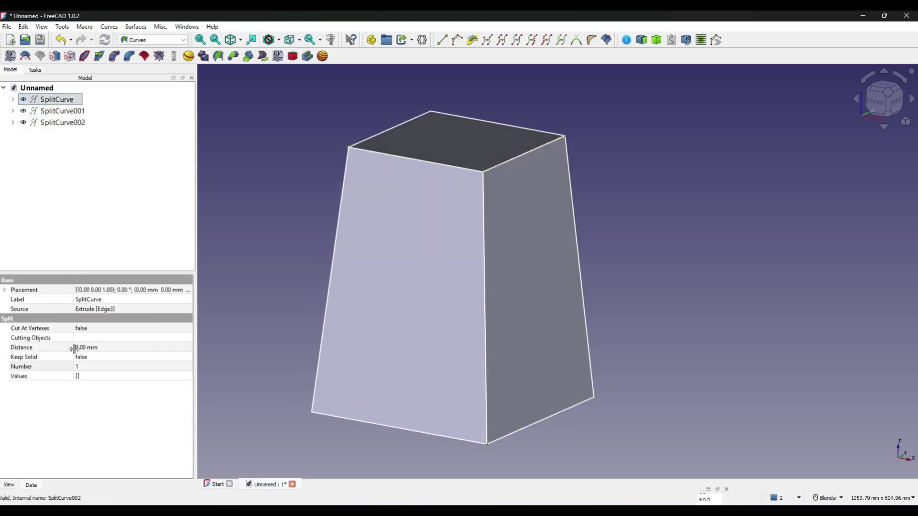
left_click(42, 349)
left_click(98, 348)
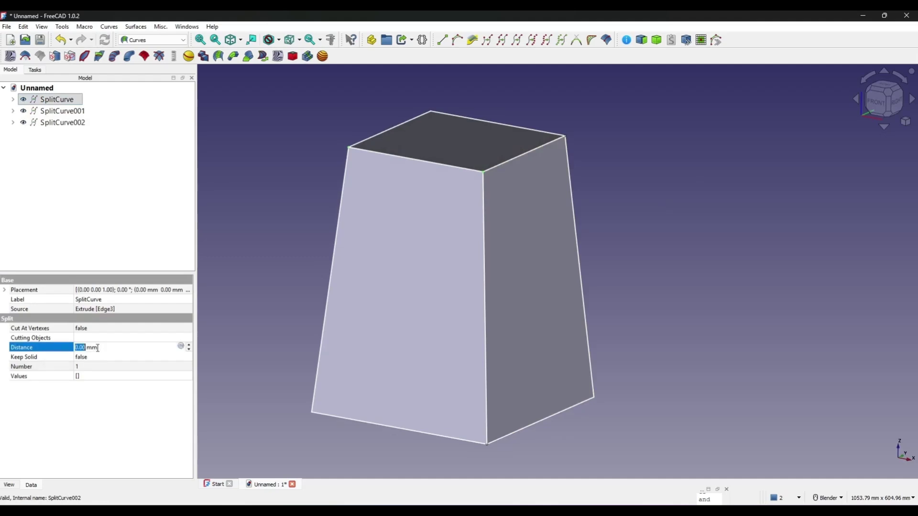
type("30")
left_click(62, 356)
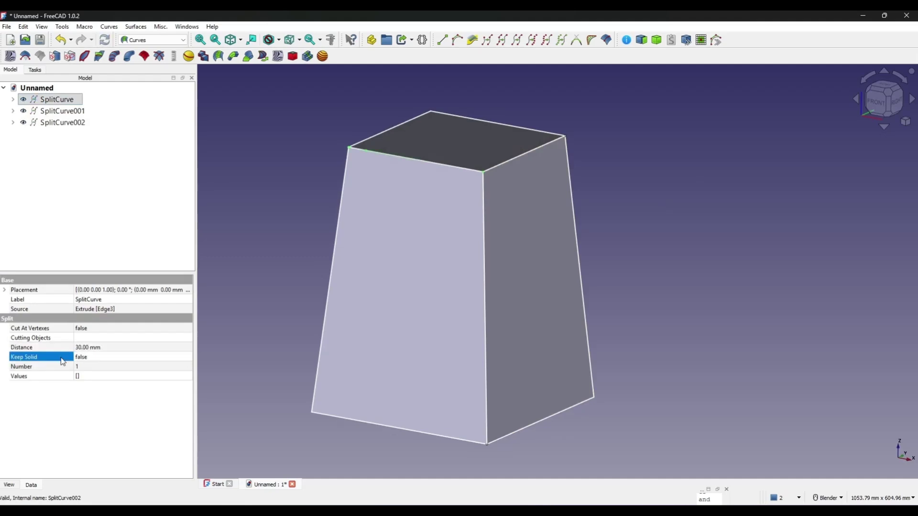
middle_click_drag(454, 254, 396, 195)
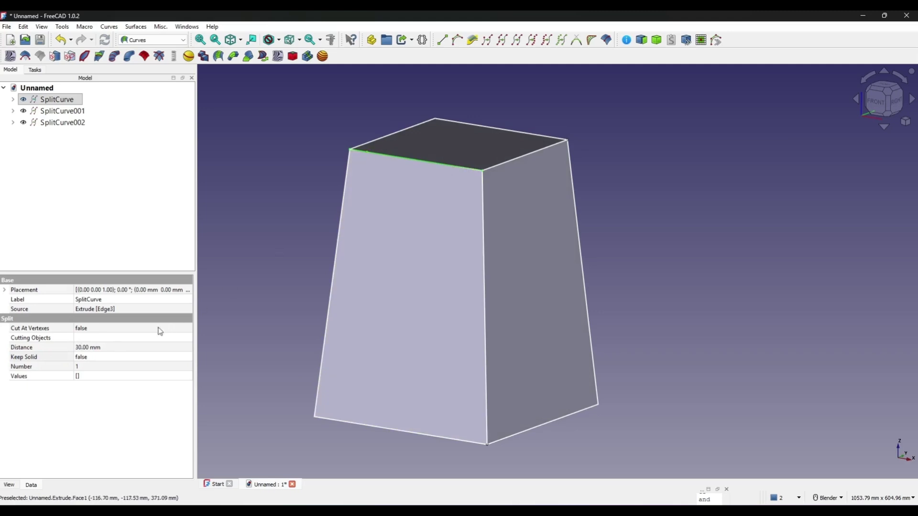
- Set the distance of the front top edge's split curve to -30 mm and inspect the split point
left_click(88, 348)
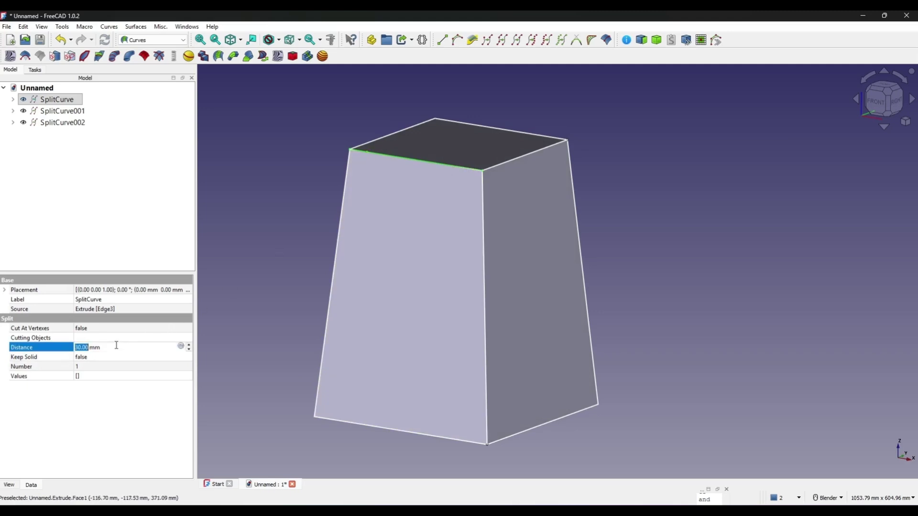
type("-30")
left_click(59, 357)
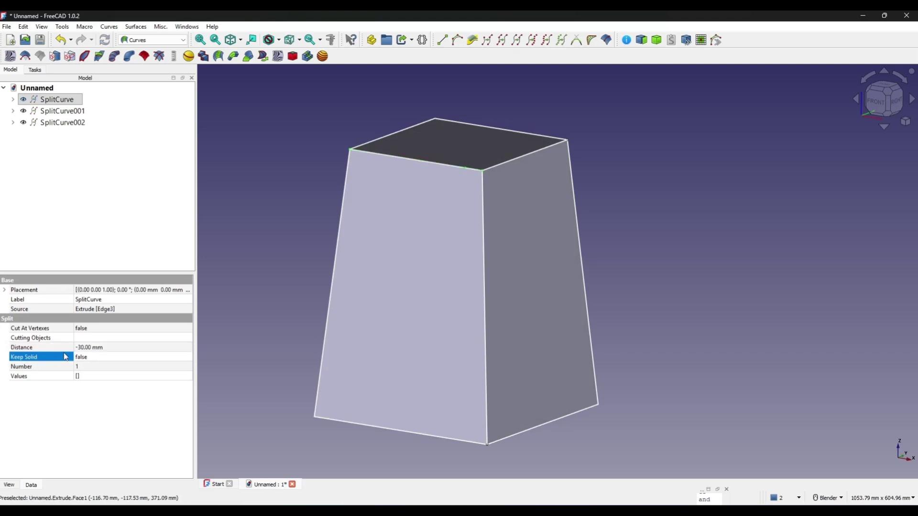
scroll(466, 185, "up", 1)
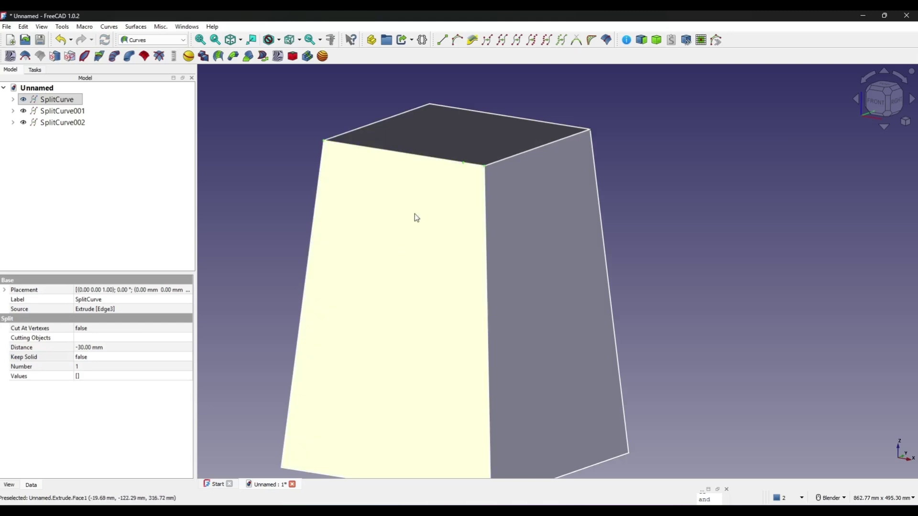
scroll(645, 395, "down", 1)
middle_click_drag(647, 395, 510, 314)
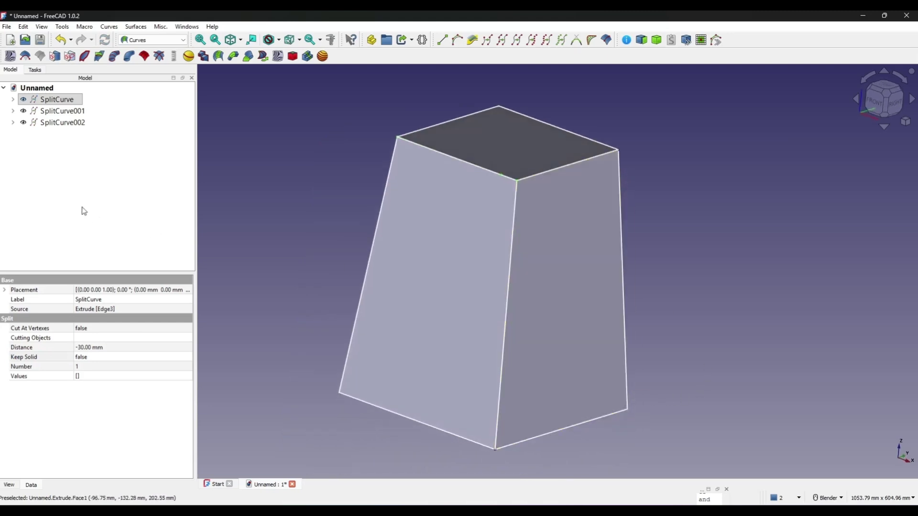
- Set the distance of the side top edge's split curve, SplitCurve001, to 40 mm and inspect the split point
left_click(69, 112)
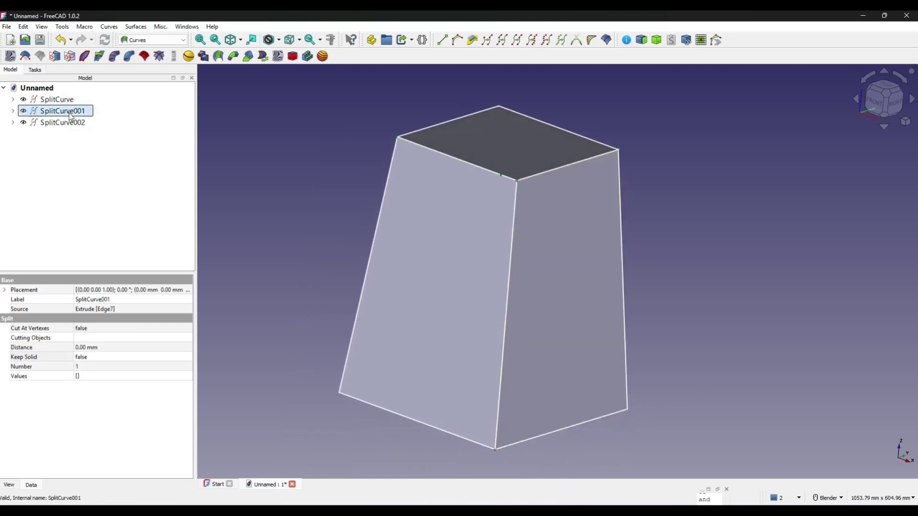
left_click(41, 351)
left_click(159, 348)
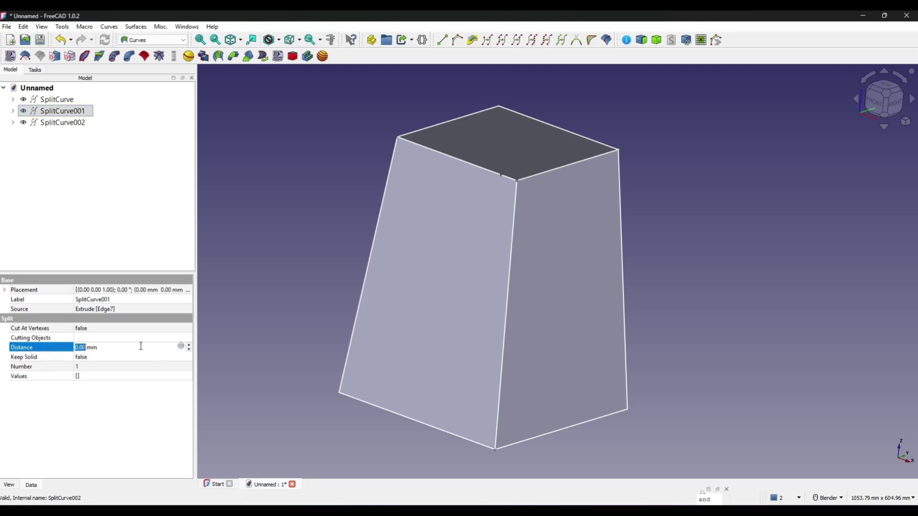
type("40")
middle_click_drag(531, 215, 529, 170)
scroll(559, 181, "up", 5)
scroll(631, 236, "down", 4)
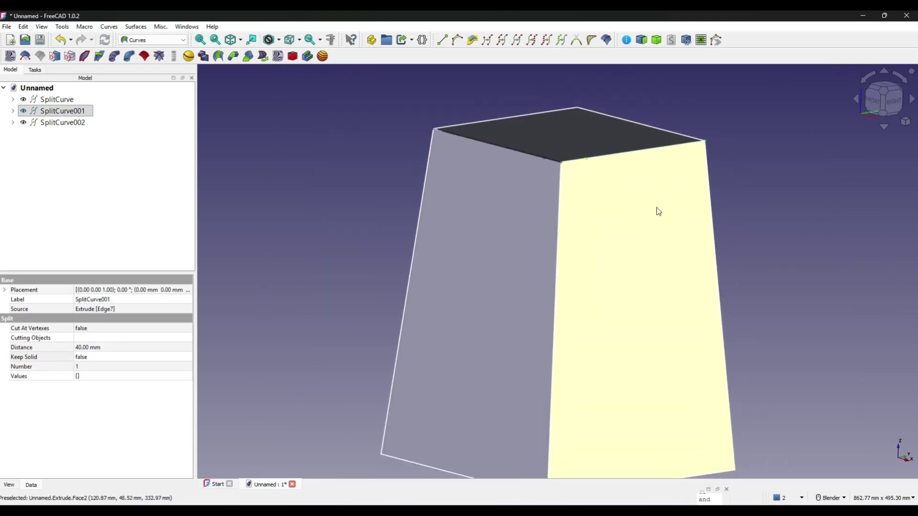
- Set the distance of the vertical corner edge's split curve to 50 mm and check where the split falls
left_click(62, 122)
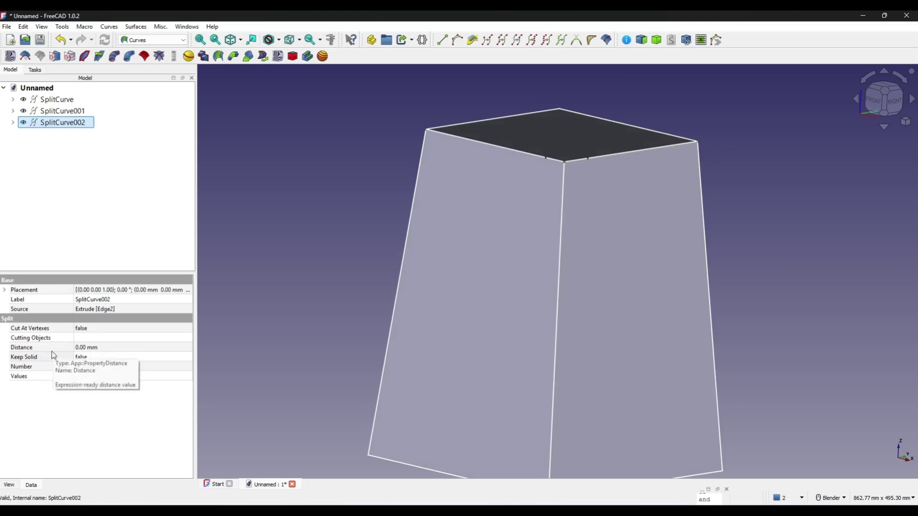
left_click(103, 348)
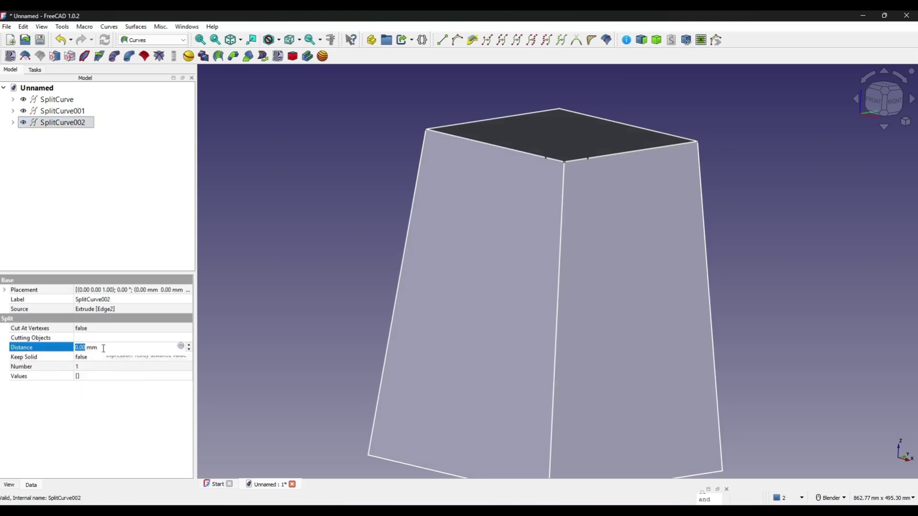
type("50")
key("Return")
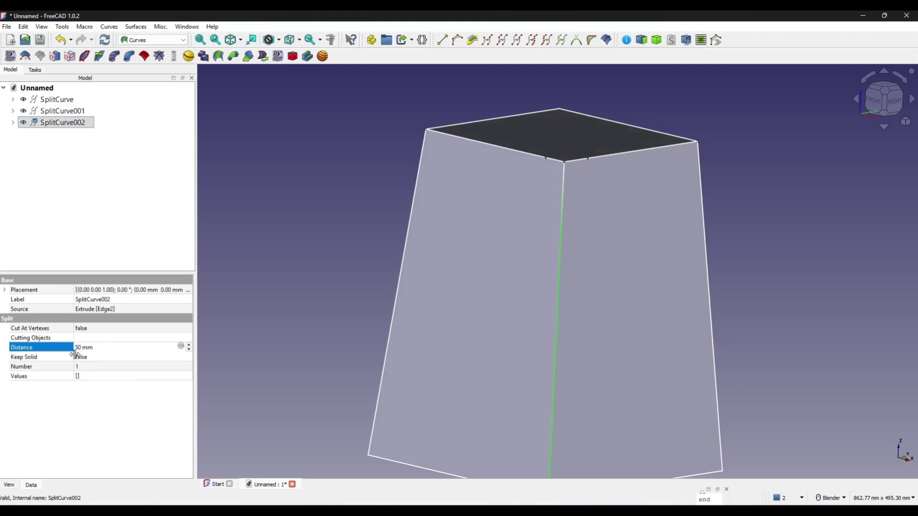
middle_click_drag(603, 385, 602, 366, "shift")
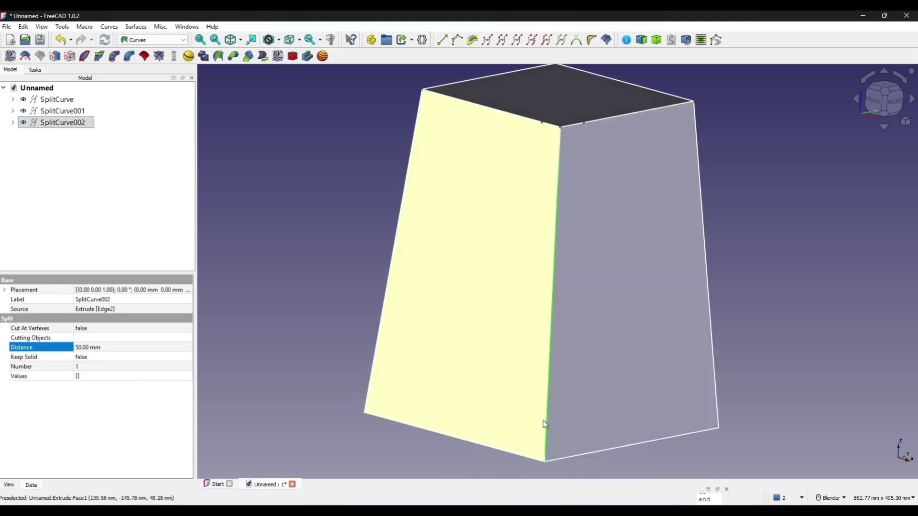
- Set the distance of the vertical corner edge's split curve, SplitCurve002, to -50 mm and check the split point near the top
left_click(136, 347)
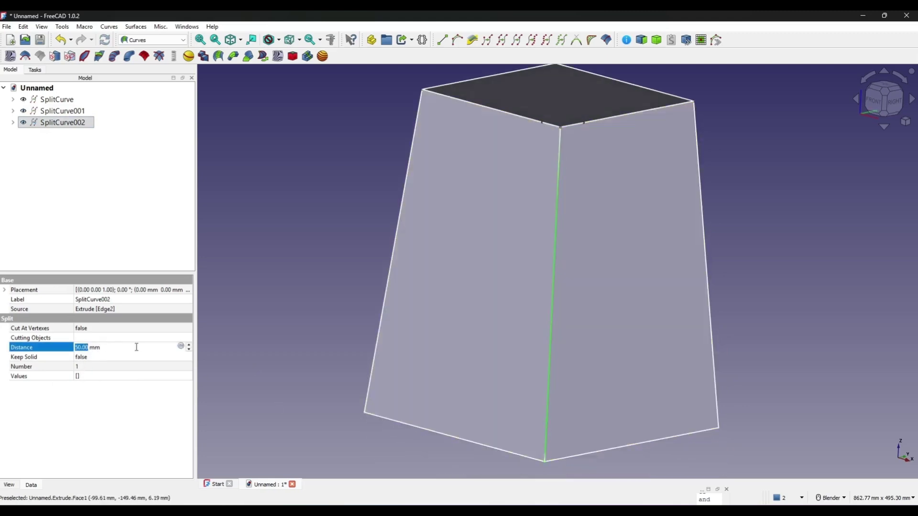
type("-")
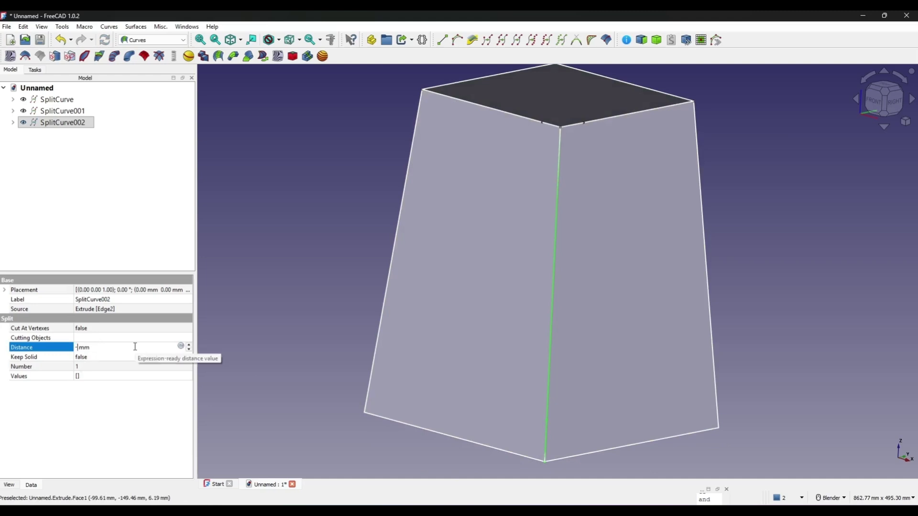
type("50")
key("Return")
middle_click_drag(467, 299, 658, 266)
scroll(600, 305, "up", 2)
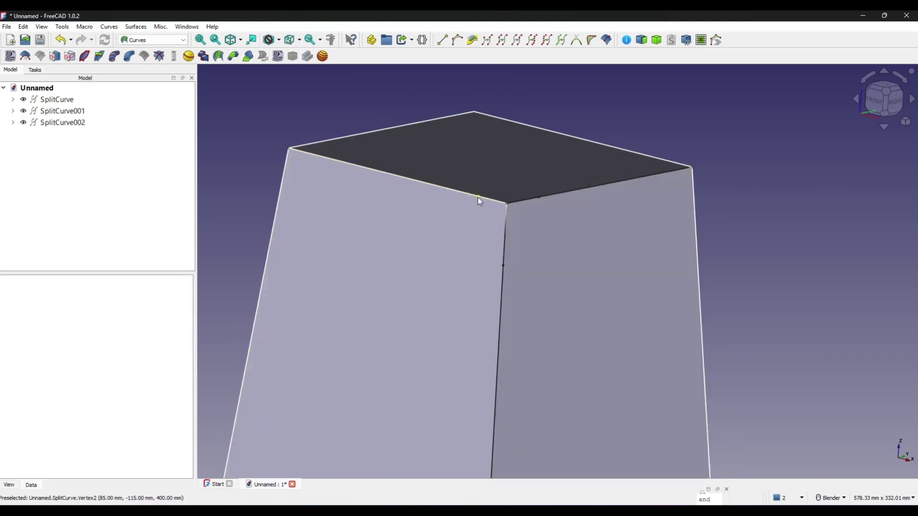
- Create a Freehand B-spline joining the split points on the front top edge and the vertical corner edge
left_click(477, 197)
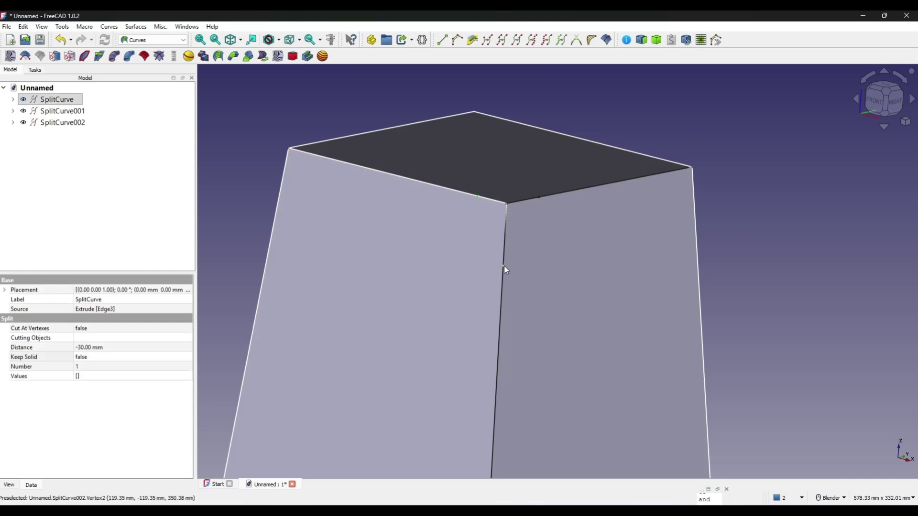
left_click(504, 266, "ctrl")
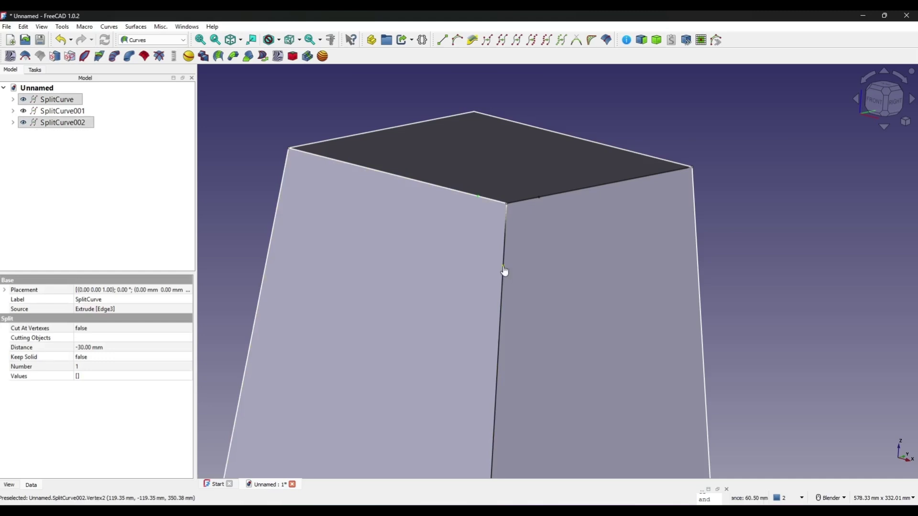
left_click(458, 40)
mouse_move(550, 167)
middle_mouse_down()
mouse_move(588, 138)
mouse_move(623, 187)
middle_mouse_up()
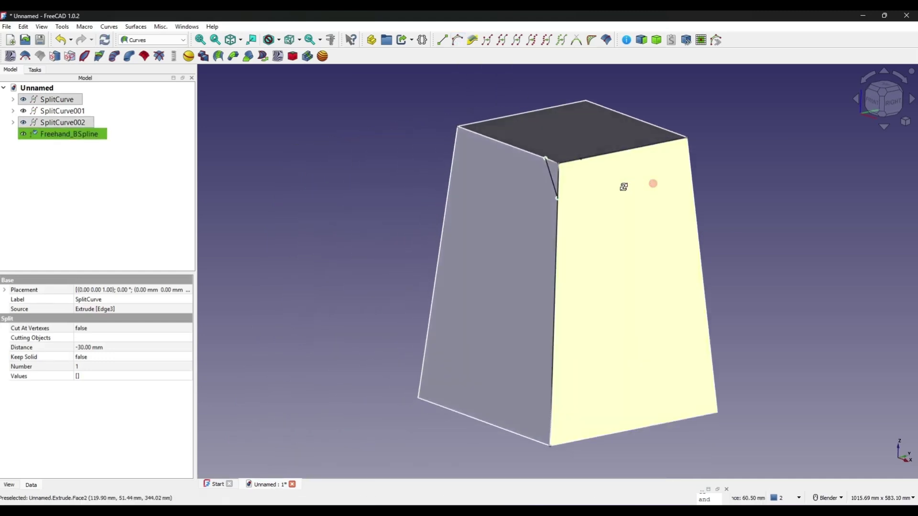
scroll(623, 186, "up", 2)
left_click(764, 182)
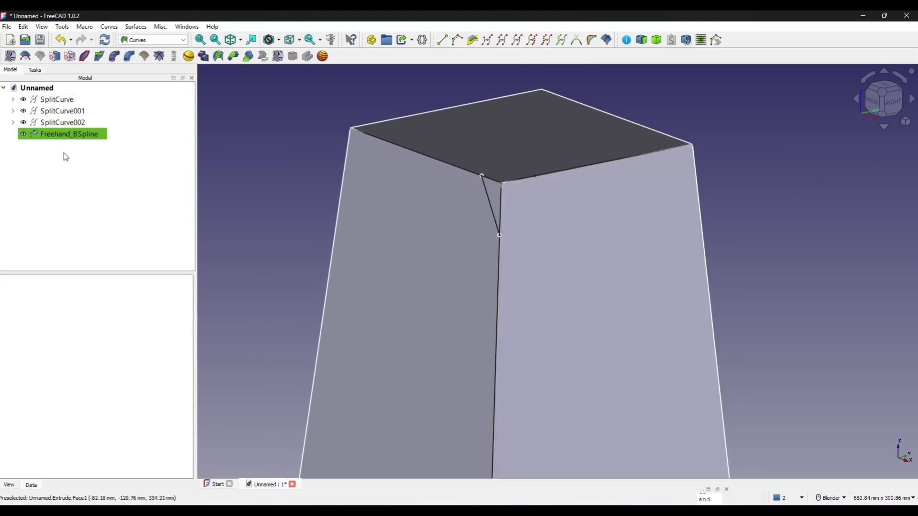
left_click(69, 134)
- Create a second Freehand B-spline joining the split points on the vertical corner edge and the side top edge
scroll(526, 238, "up", 2)
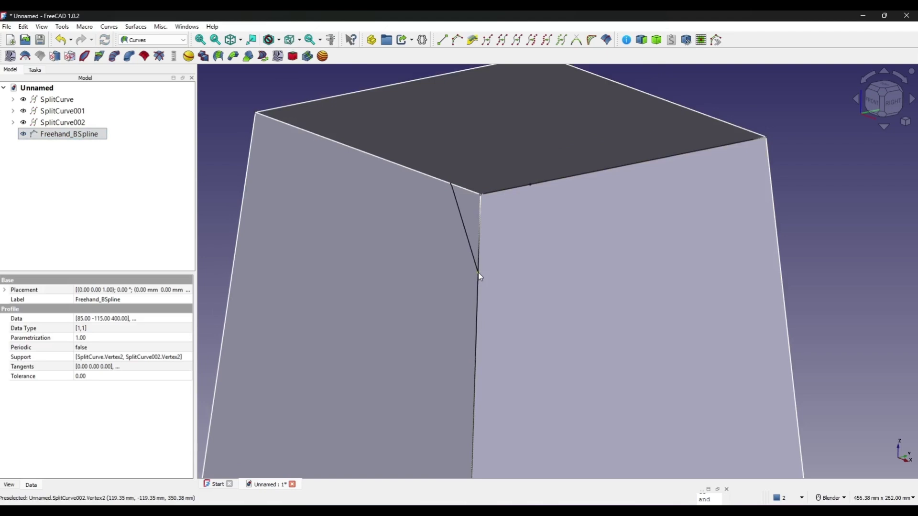
left_click(479, 276)
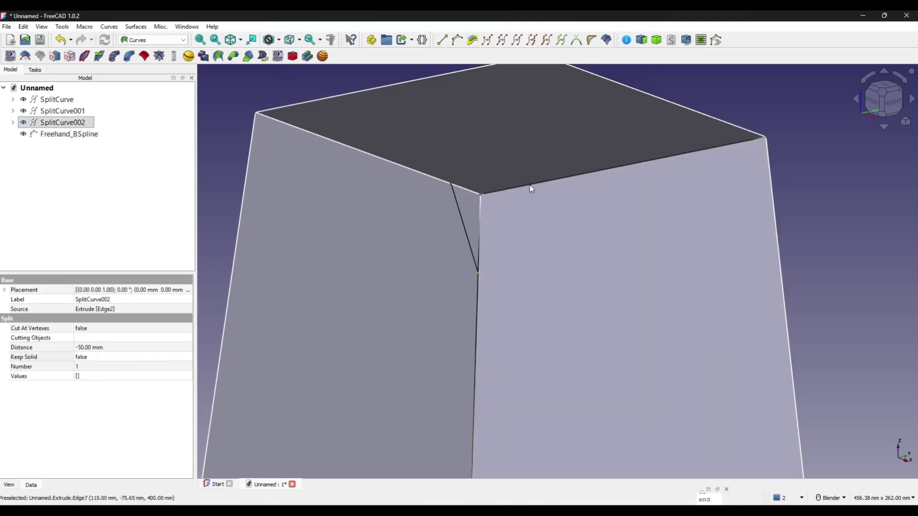
left_click(530, 186, "ctrl")
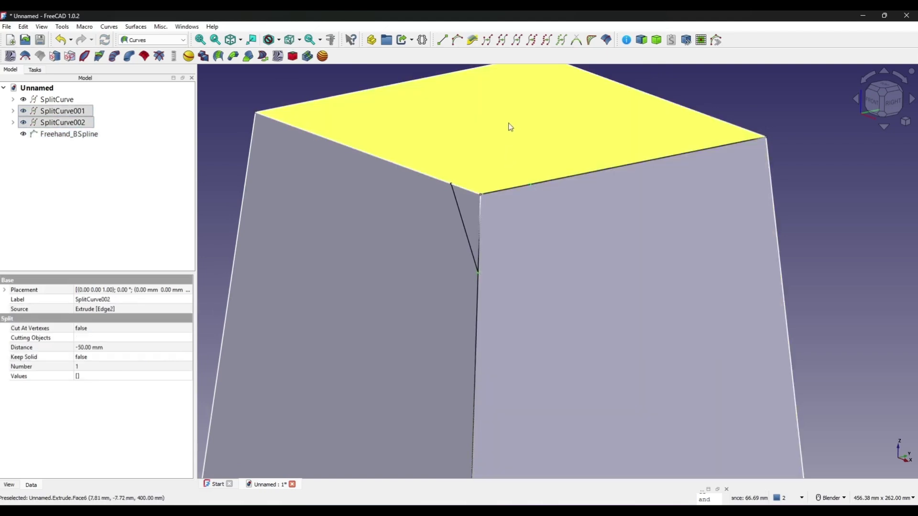
left_click(455, 40)
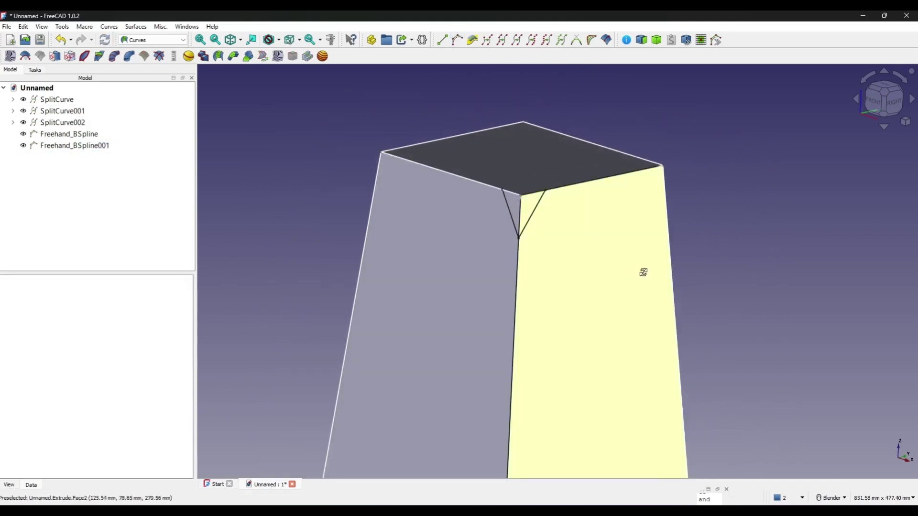
mouse_move(642, 271)
middle_mouse_down()
mouse_move(681, 275)
mouse_move(594, 249)
mouse_move(750, 236)
middle_mouse_up()
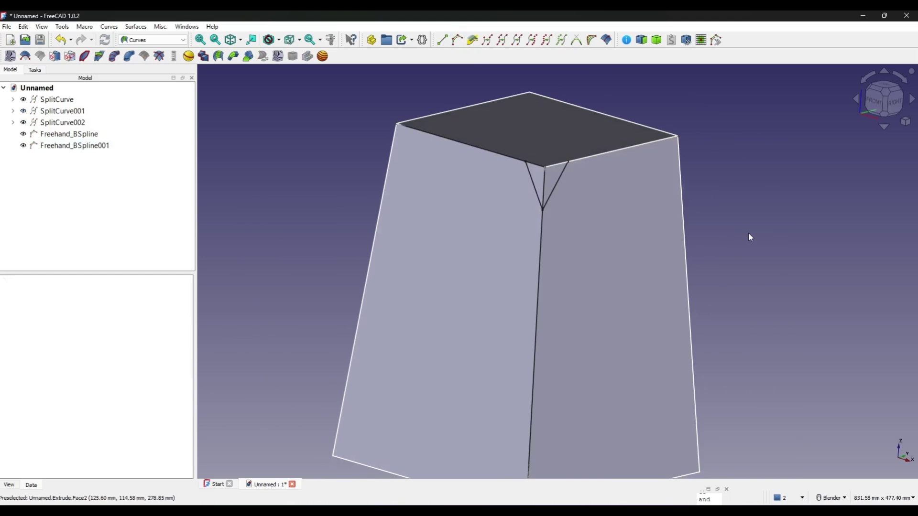
- Switch to the Part workbench and create a ruled surface between the two Freehand B-splines at the corner
left_click(149, 41)
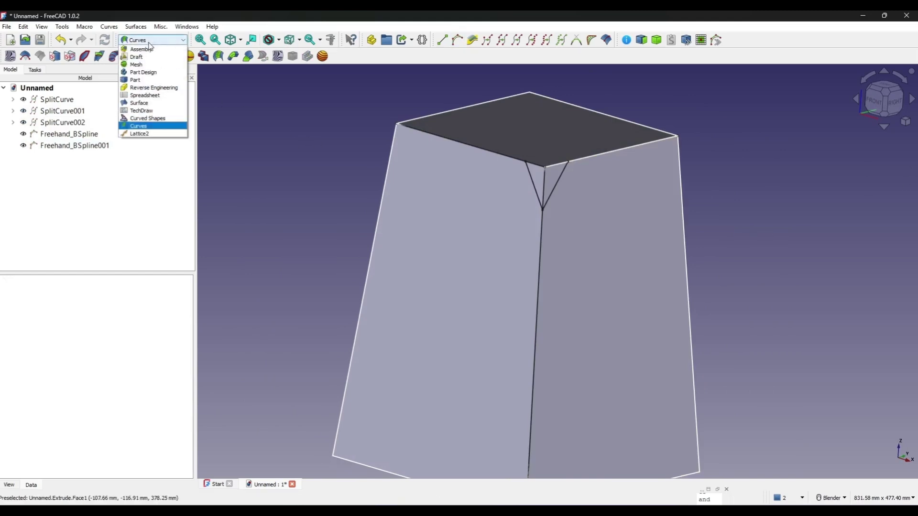
left_click(139, 86)
scroll(525, 246, "up", 5)
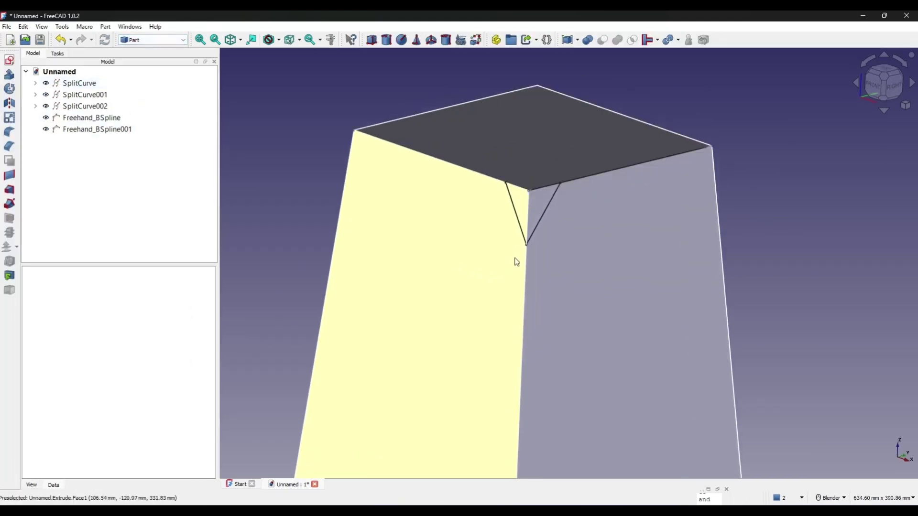
left_click(518, 217)
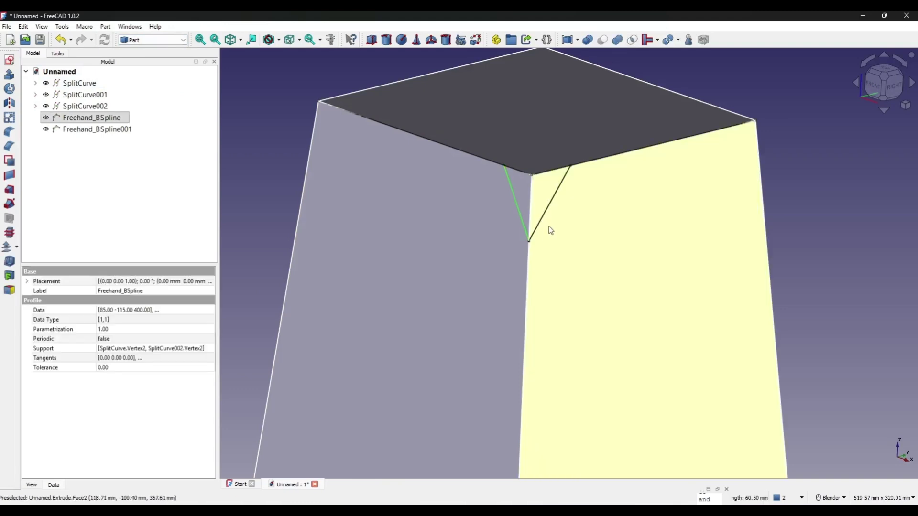
left_click(551, 212, "ctrl")
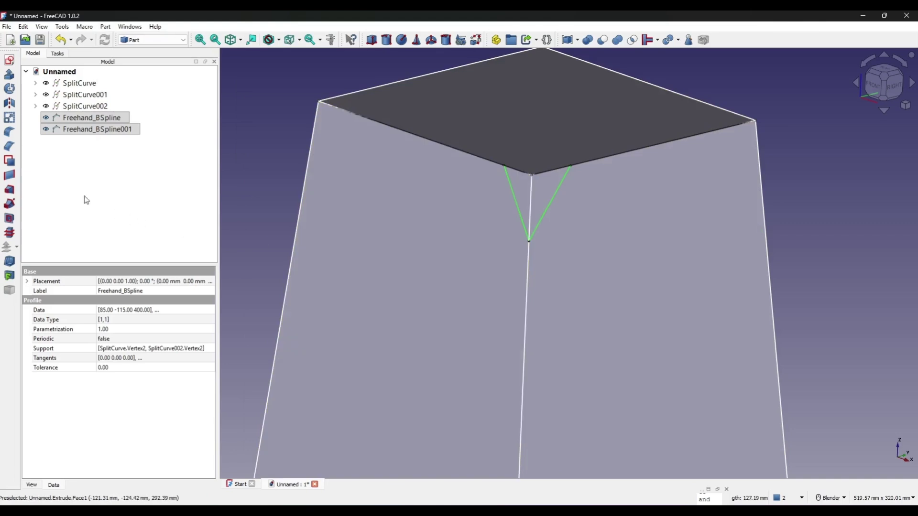
left_click(9, 175)
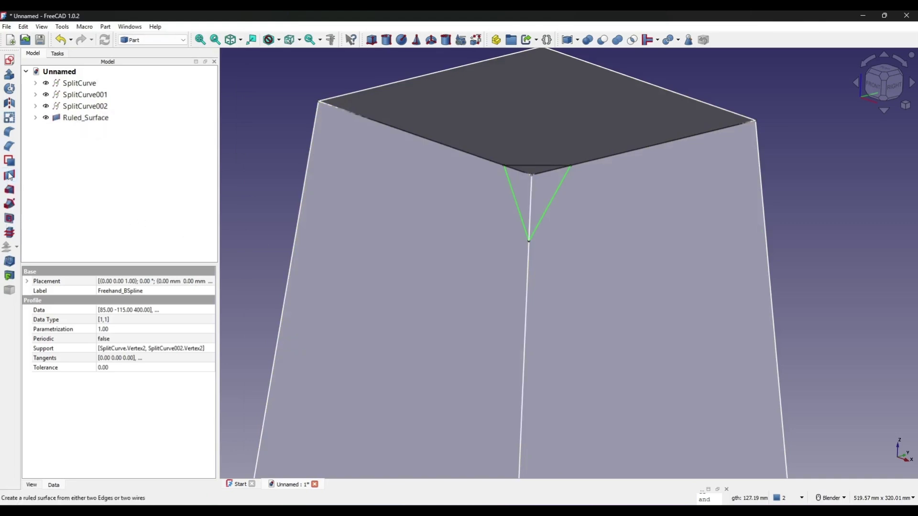
scroll(574, 267, "down", 5)
middle_click_drag(596, 293, 629, 319)
left_click(780, 239)
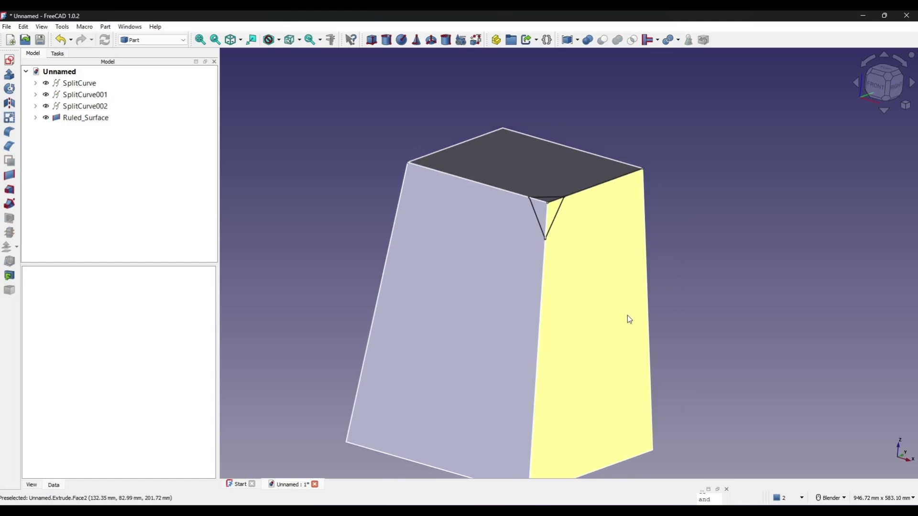
- Create a Draft polar array of the ruled surface with 4 elements over 360°, centred on the origin
left_click(83, 118)
middle_click_drag(600, 227, 575, 282)
scroll(576, 283, "up", 1)
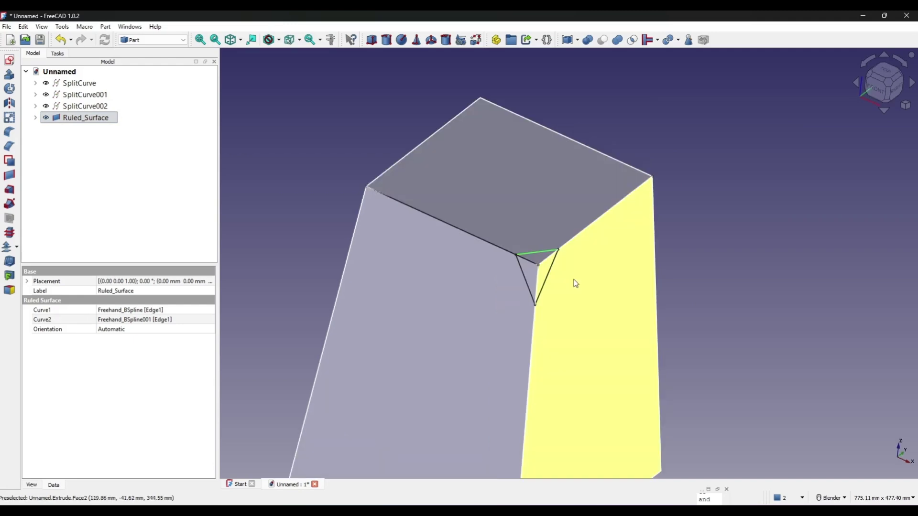
left_click(153, 40)
left_click(138, 57)
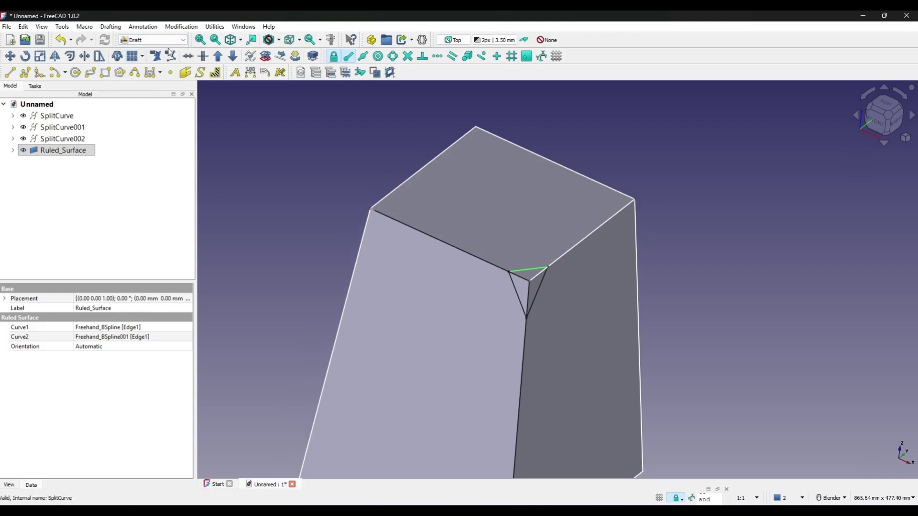
left_click(181, 27)
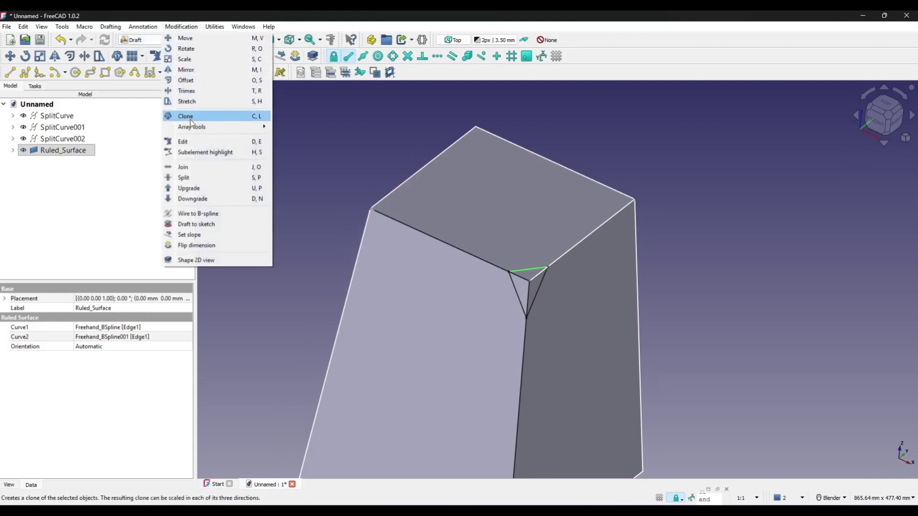
mouse_move(233, 129)
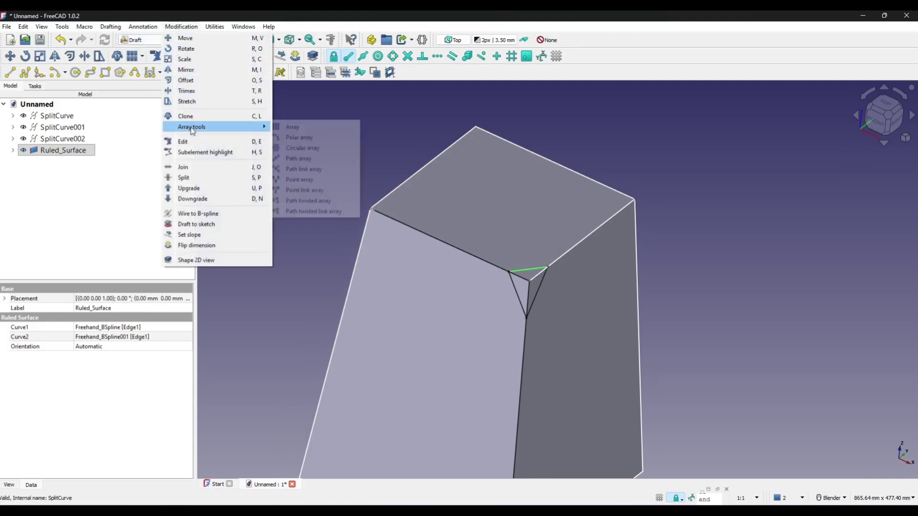
left_click(306, 138)
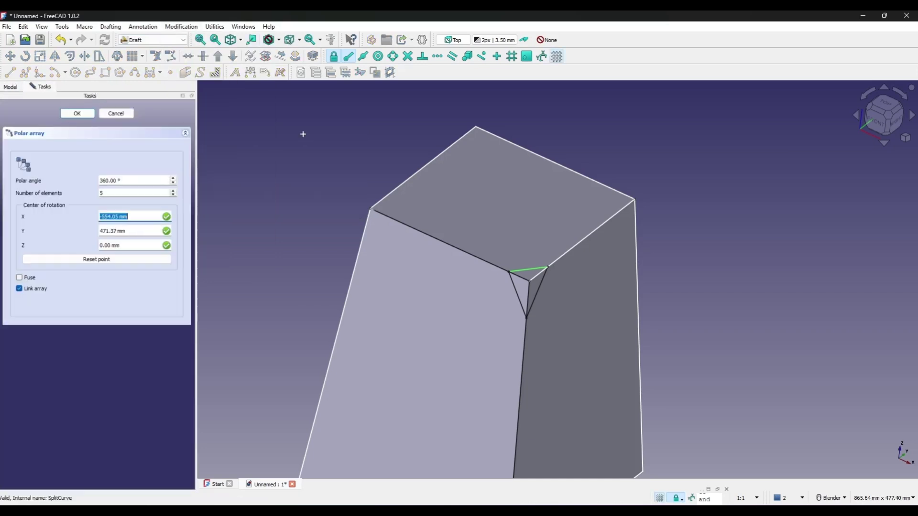
left_click(111, 261)
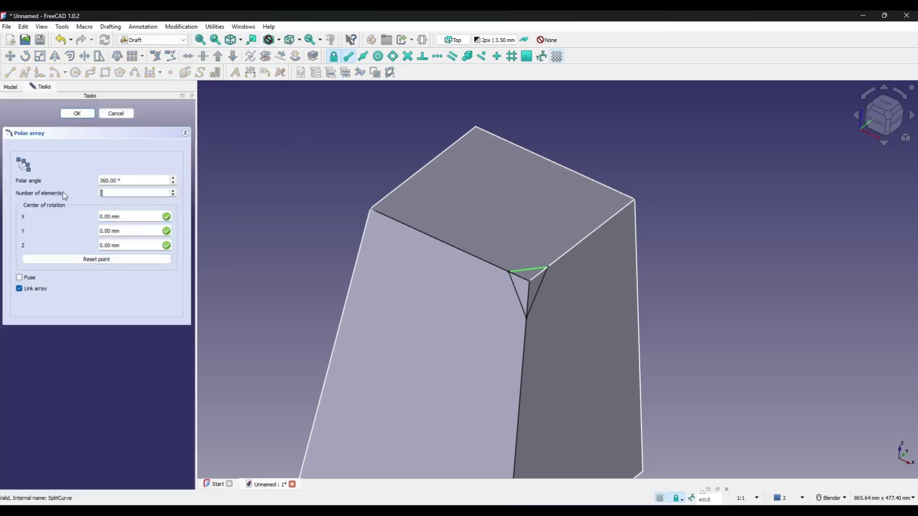
left_click(77, 113)
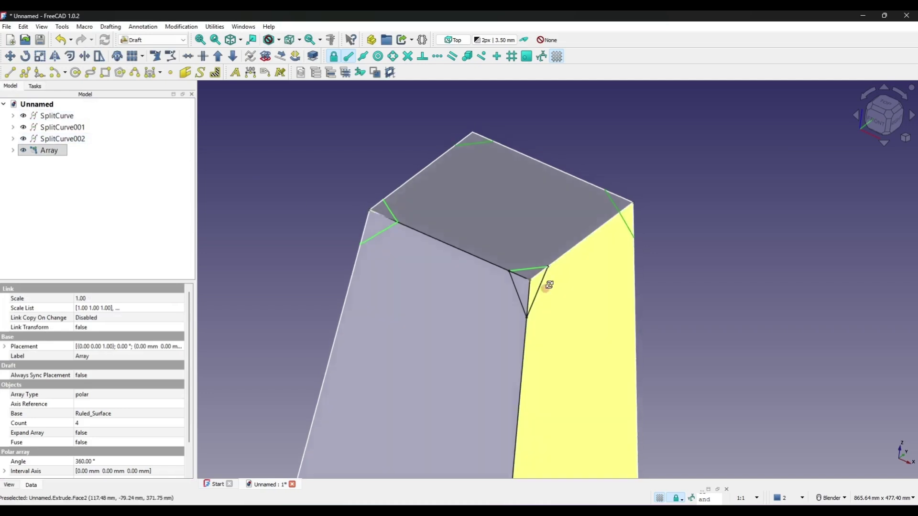
middle_click_drag(543, 285, 562, 268)
left_click(739, 271)
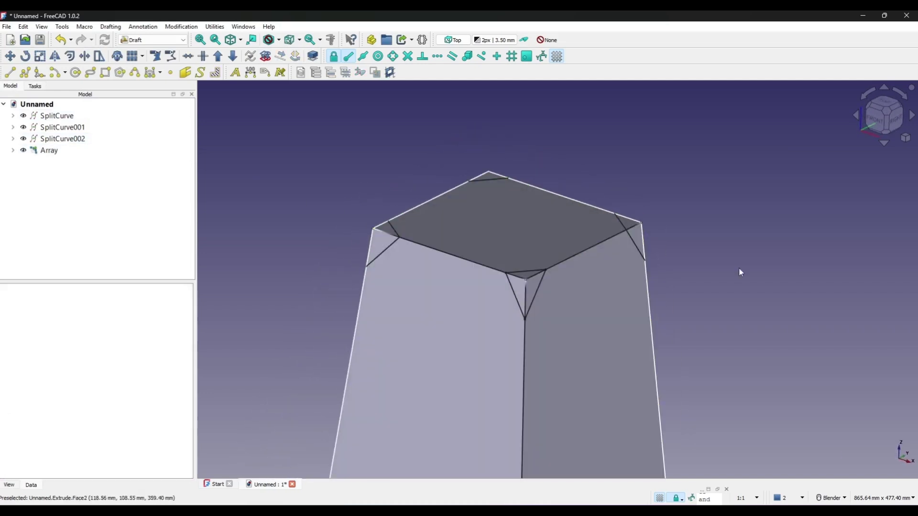
- Slice the tapered block apart in the Part workbench, using the polar array of ruled surfaces as the cutting tool
middle_click_drag(739, 271, 617, 289)
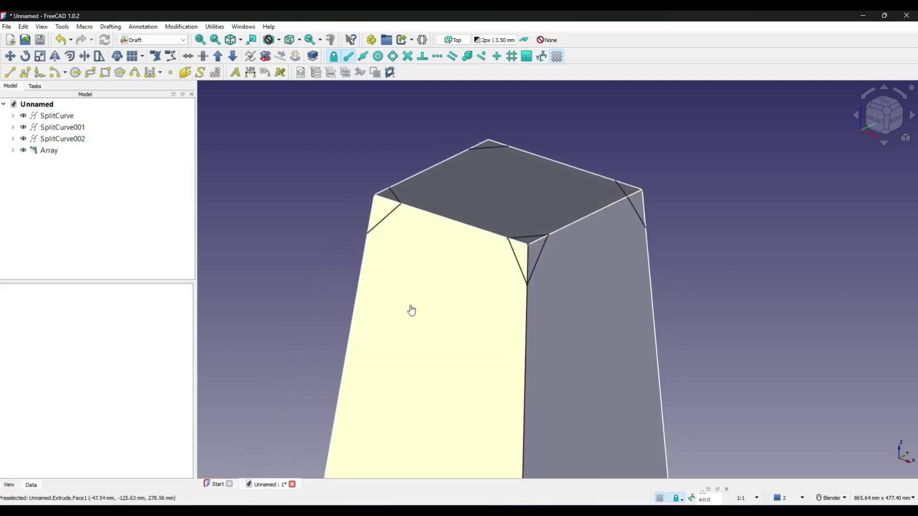
left_click(411, 311)
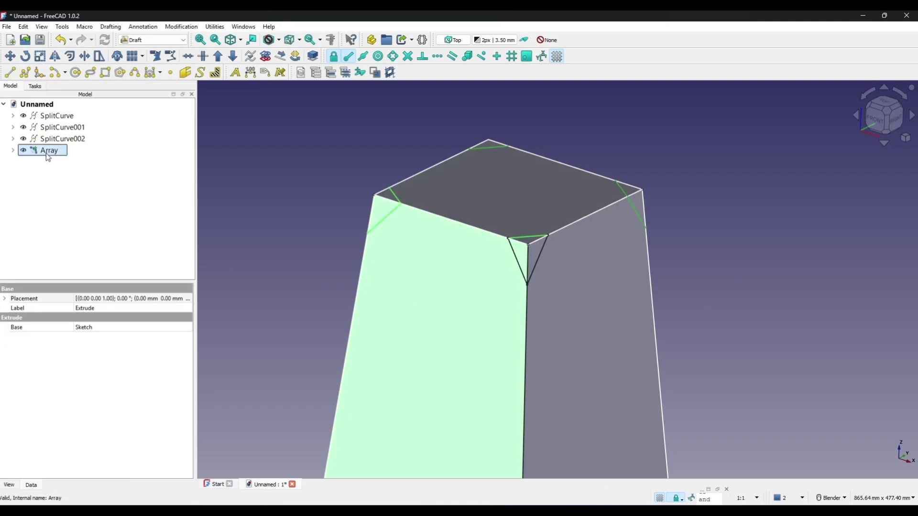
left_click(147, 40)
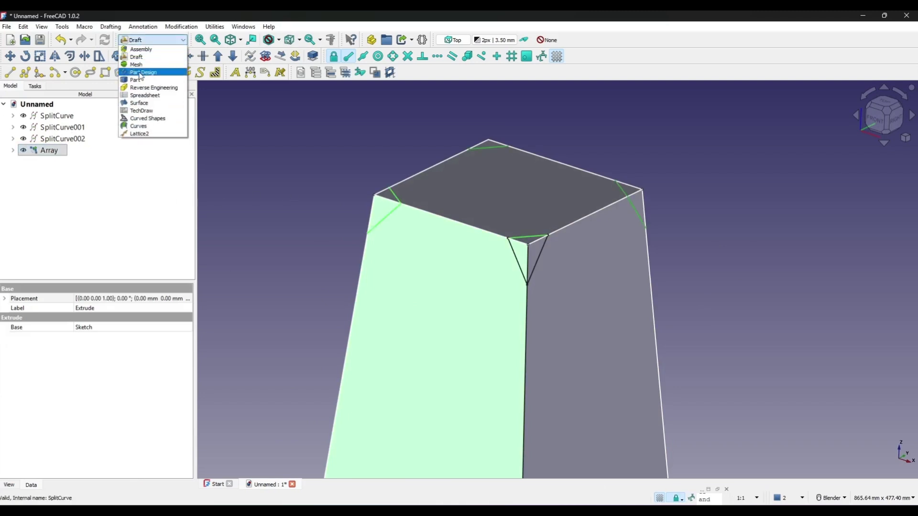
left_click(138, 80)
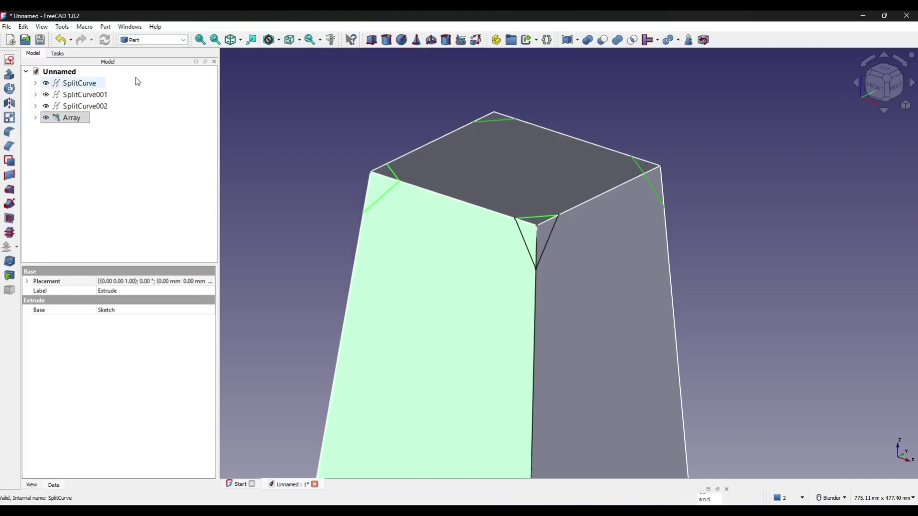
left_click(106, 27)
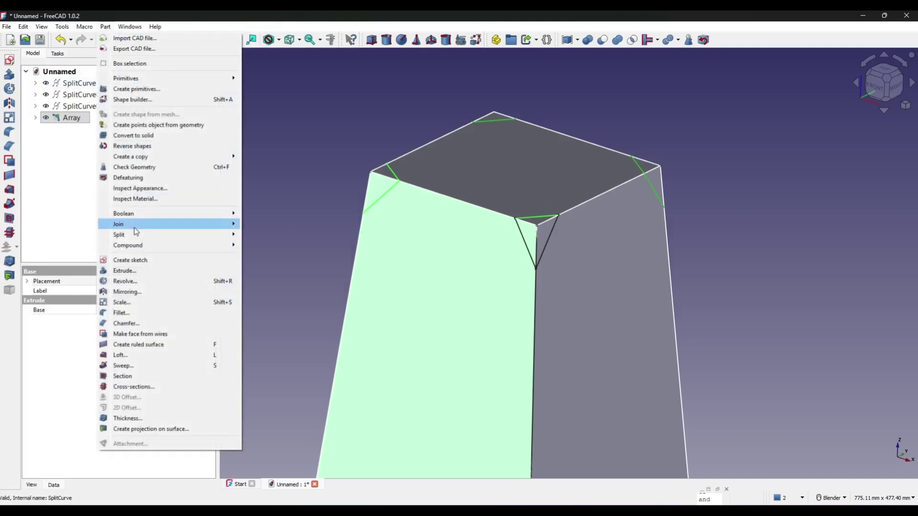
mouse_move(133, 236)
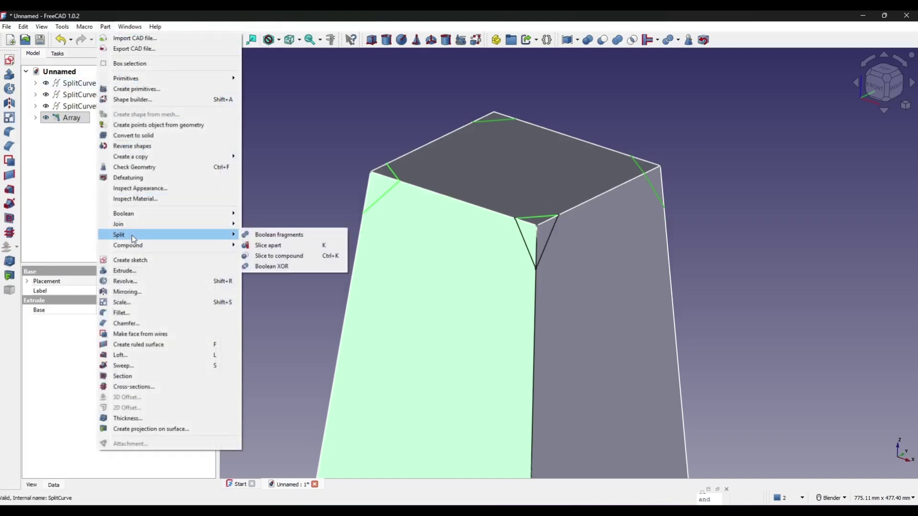
left_click(289, 246)
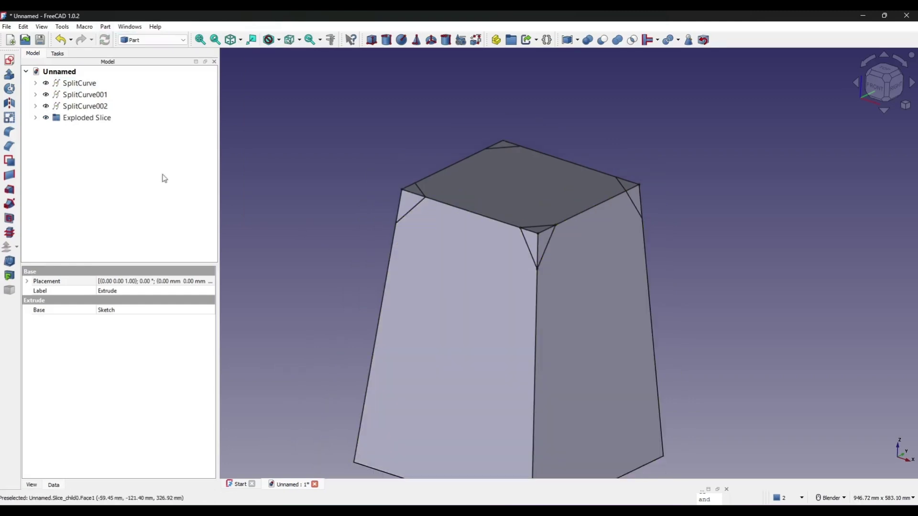
- Hide the four cut-off corner pieces, Slice.1 through Slice.4, in the Exploded Slice group, leaving only the main body Slice.0 shown
left_click(34, 120)
left_click(33, 120)
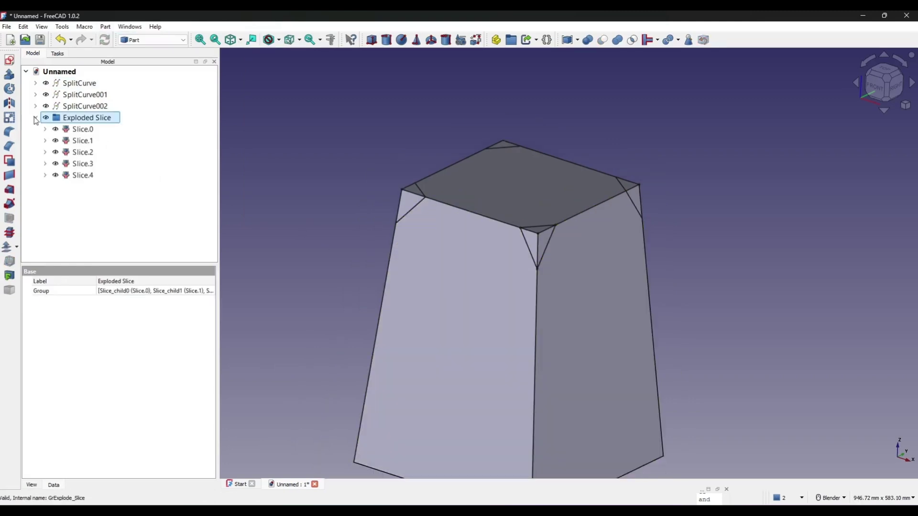
left_click(82, 141)
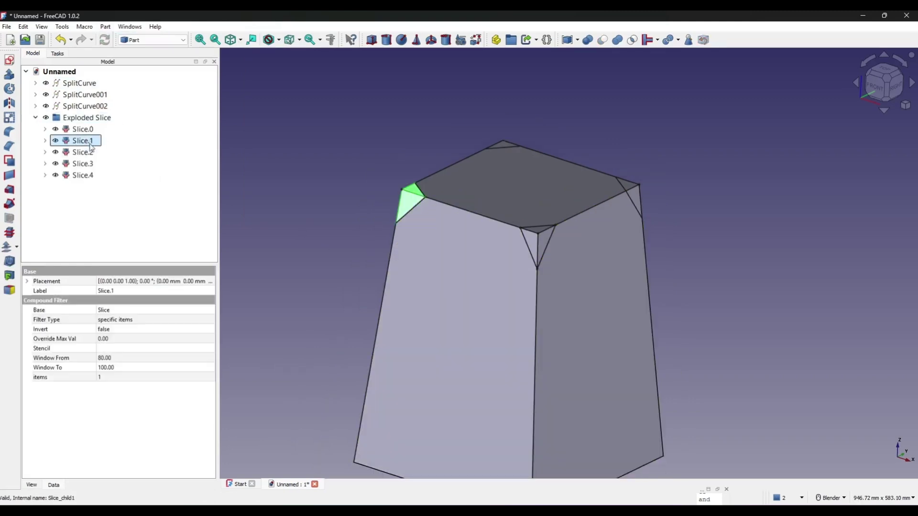
left_click(90, 176, "shift")
key("space")
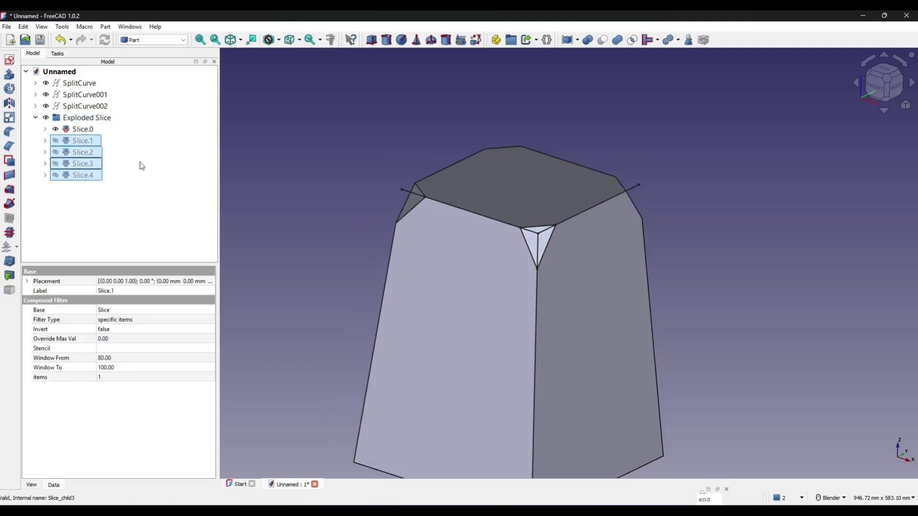
middle_click_drag(512, 251, 545, 244)
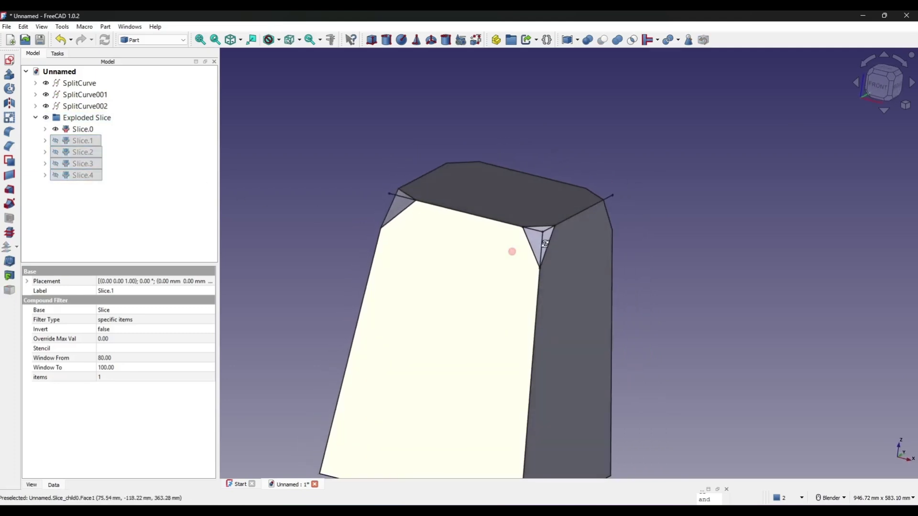
- Hide the three split curves, SplitCurve, SplitCurve001 and SplitCurve002, along the block's edges
left_click(82, 84)
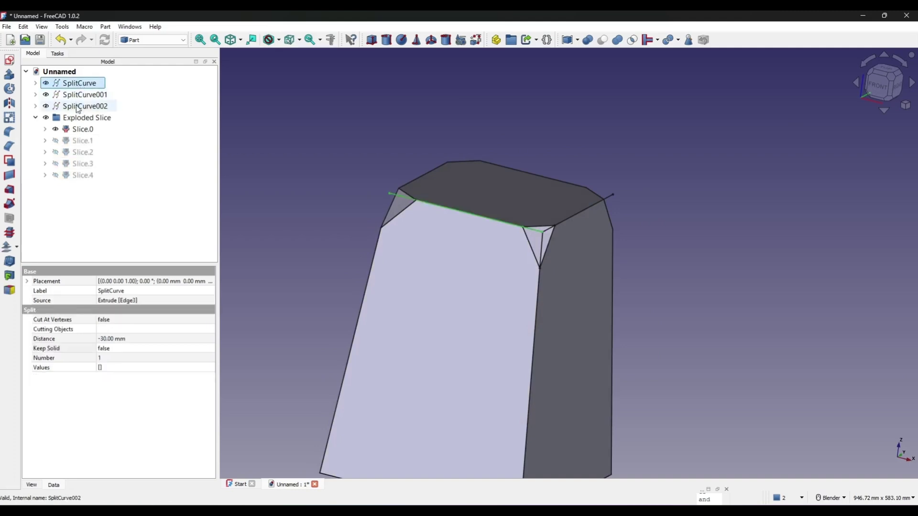
left_click(79, 107, "shift")
key("space")
left_click(748, 269)
middle_click_drag(511, 283, 603, 293)
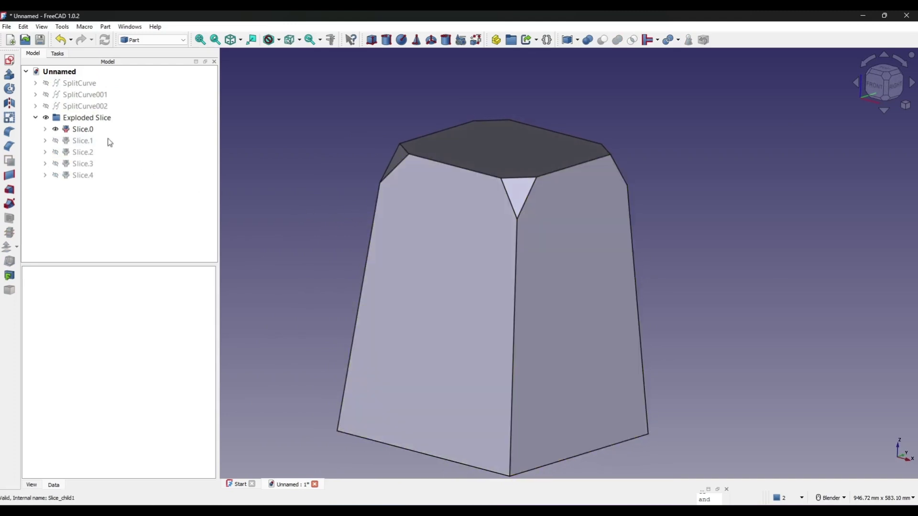
- Set the split distance of SplitCurve002 on the vertical corner edge to -100 mm
left_click(92, 110)
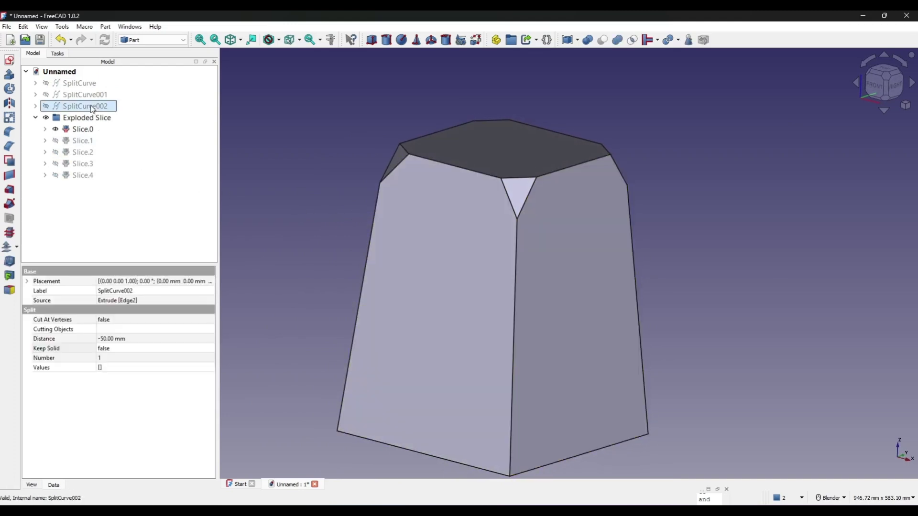
left_click(111, 340)
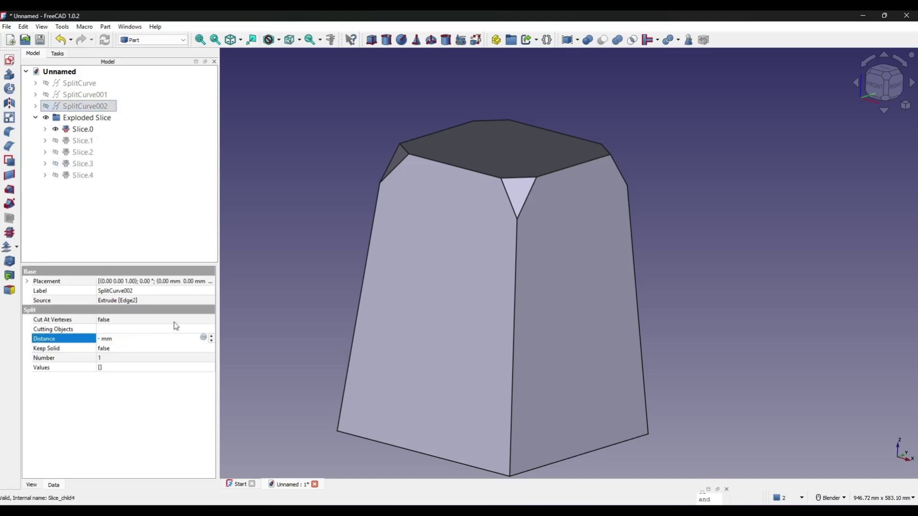
key("Return")
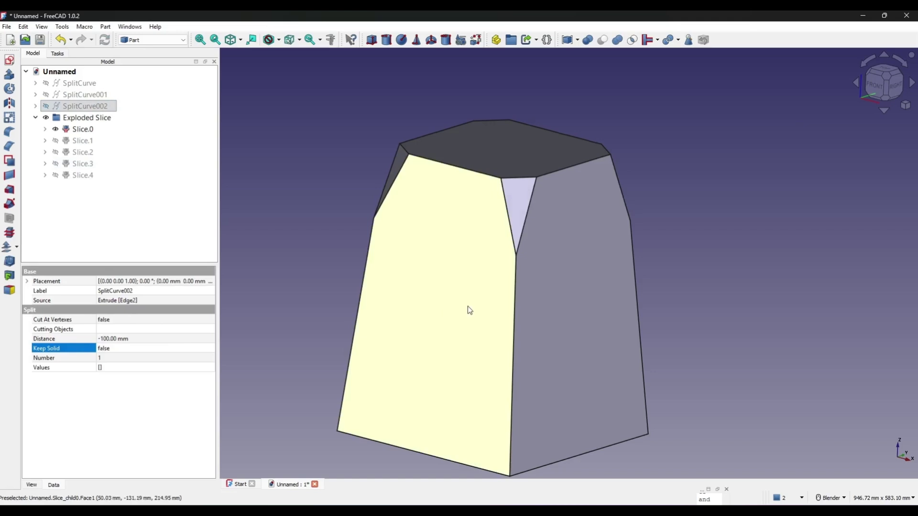
- Set the split distance of SplitCurve001 on the side top edge to 80 mm
left_click(79, 95)
left_click(124, 340)
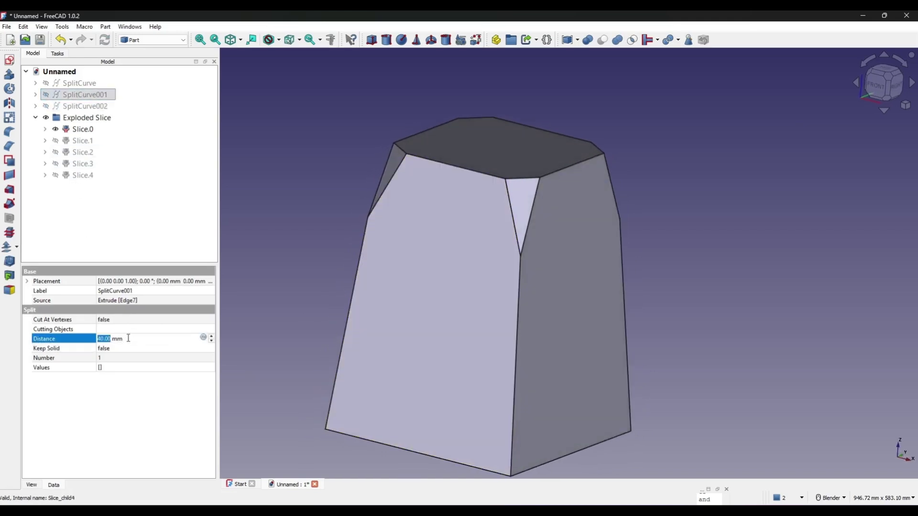
type("80")
key("Return")
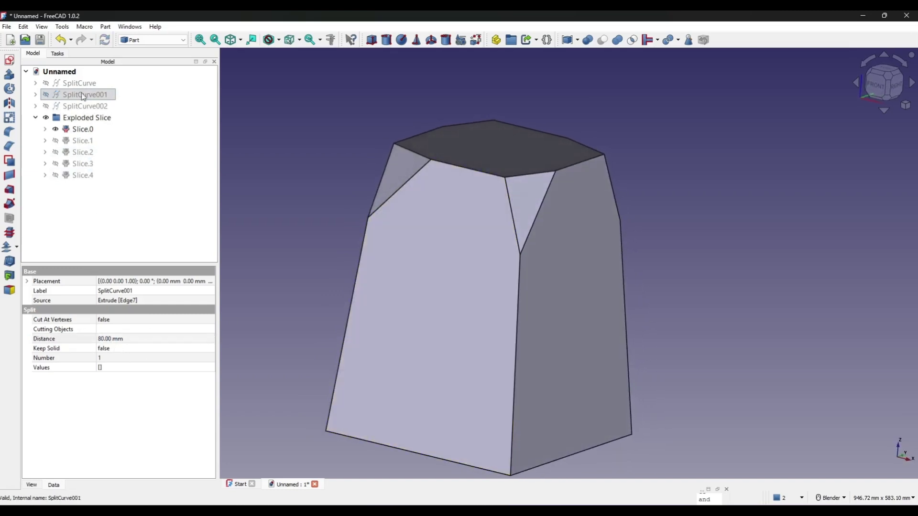
- Set the split distance of SplitCurve on the front top edge to -50 mm and check the resized corner chamfers
left_click(80, 85)
left_click(141, 339)
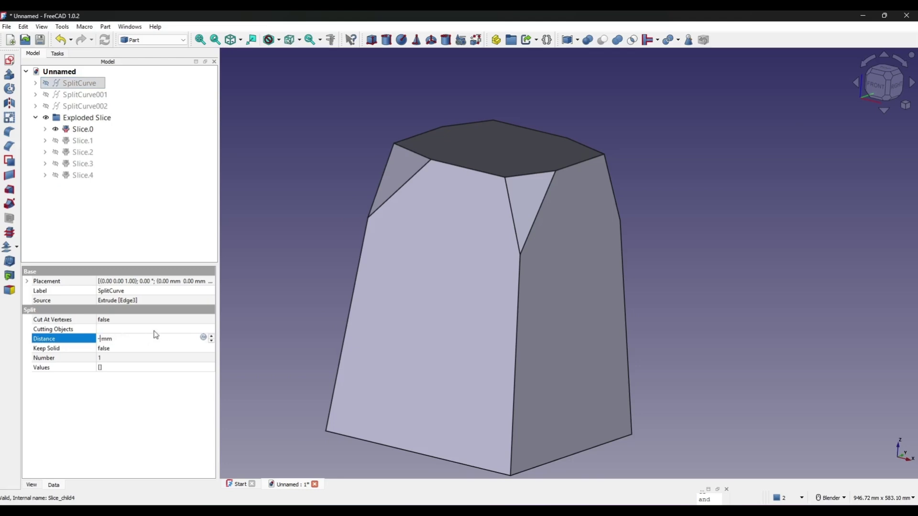
type("-50")
key("Return")
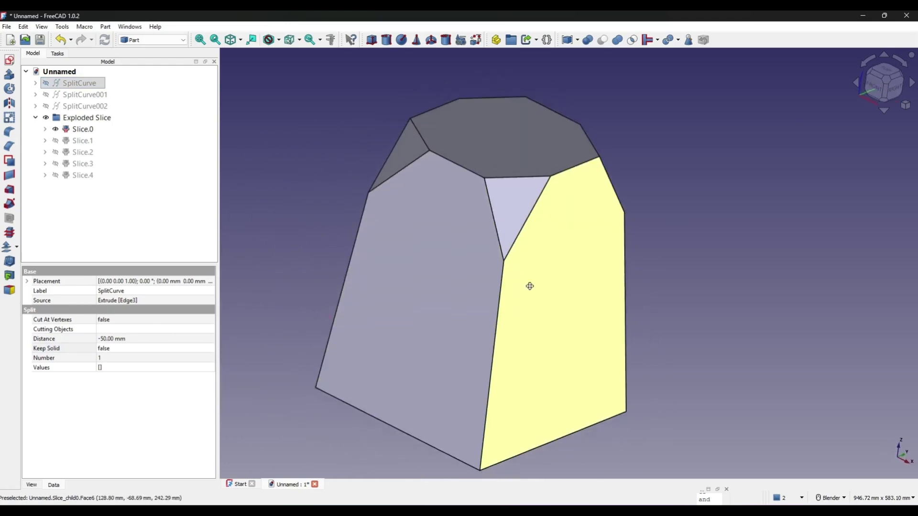
scroll(549, 287, "down", 2)
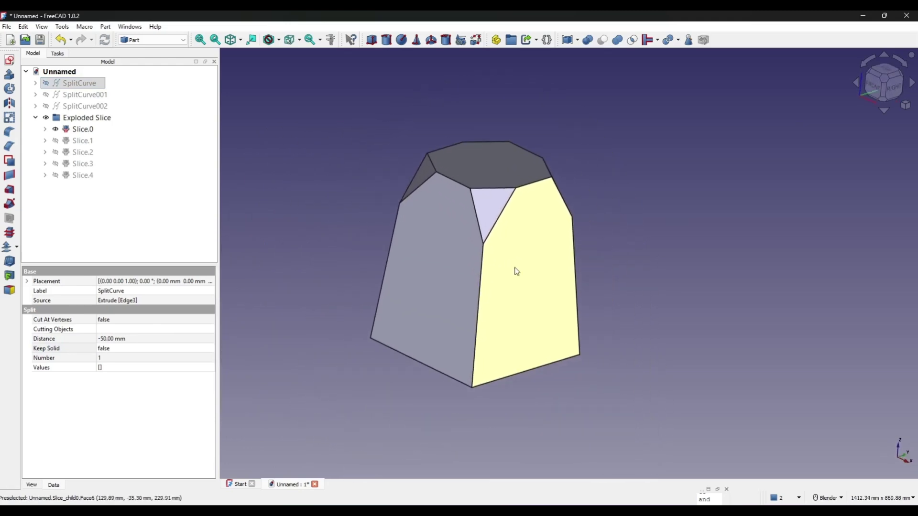